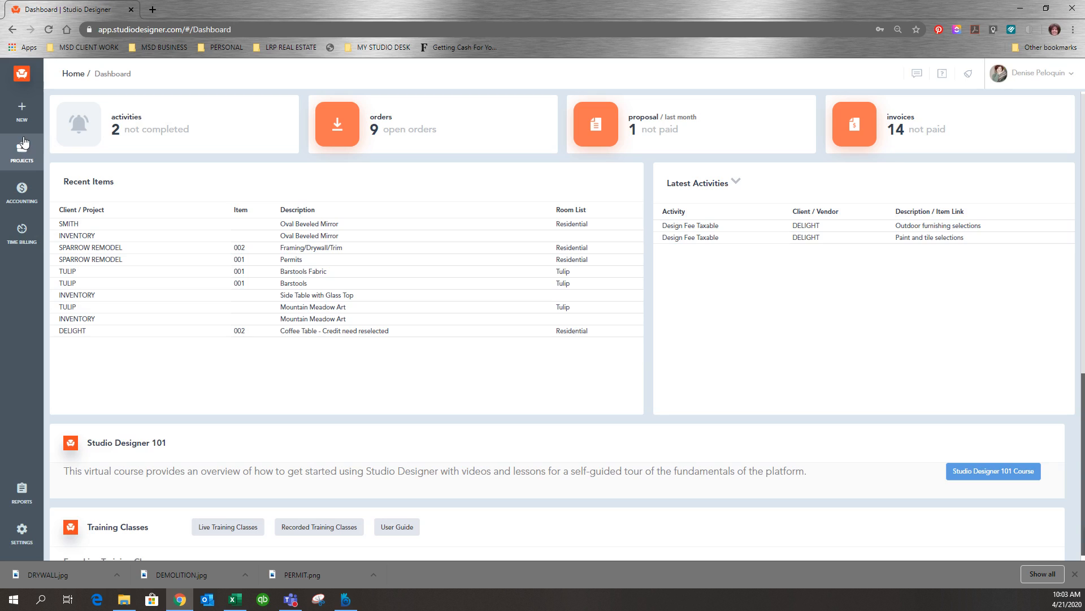
Start a new record in the product inventory with the description "Table Lamp".
click(19, 151)
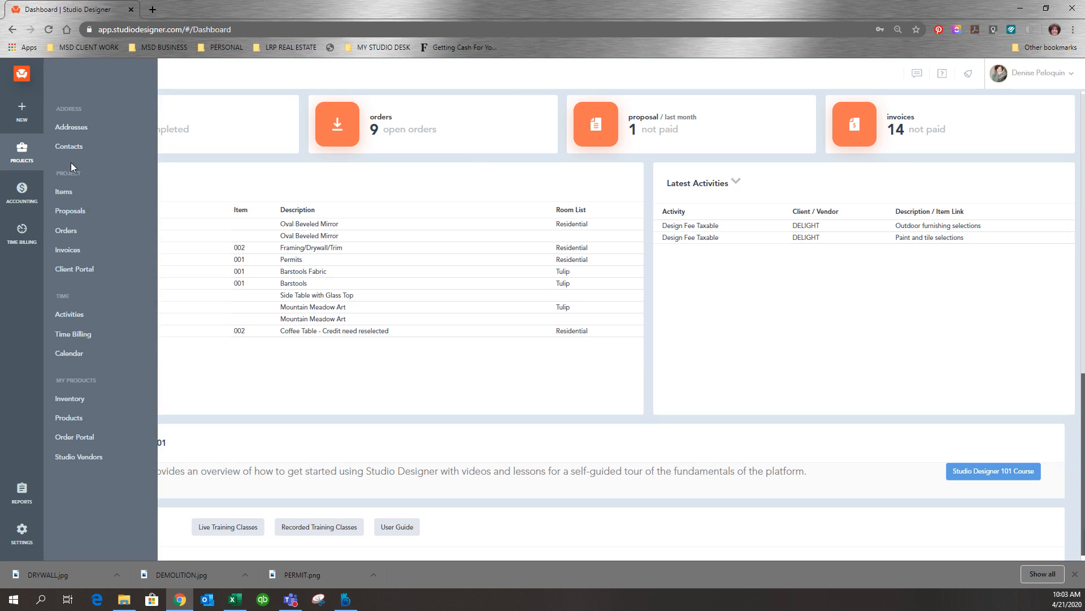
click(71, 399)
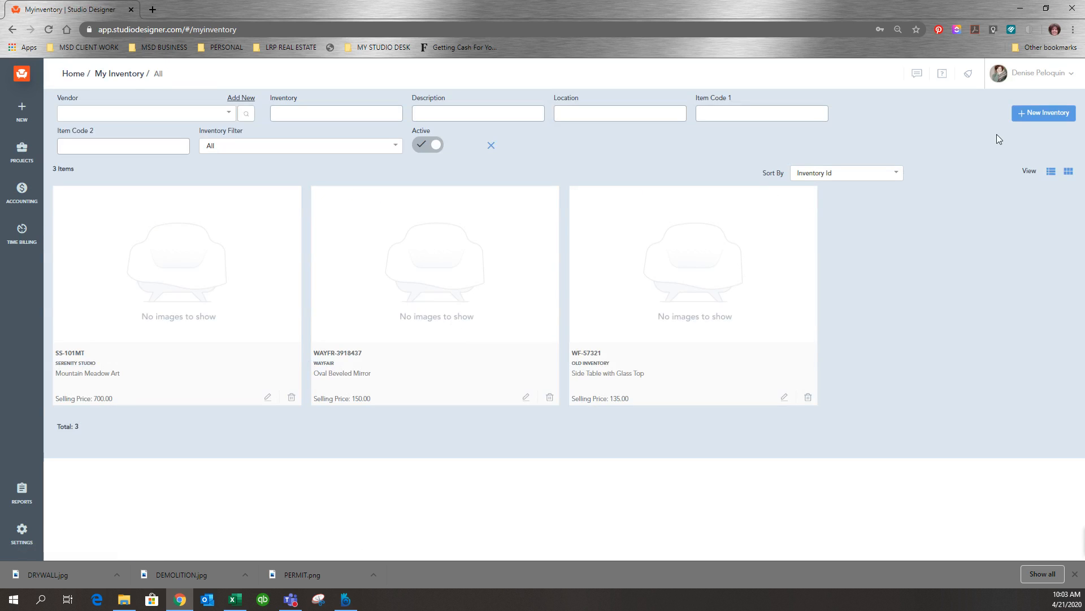
click(1049, 115)
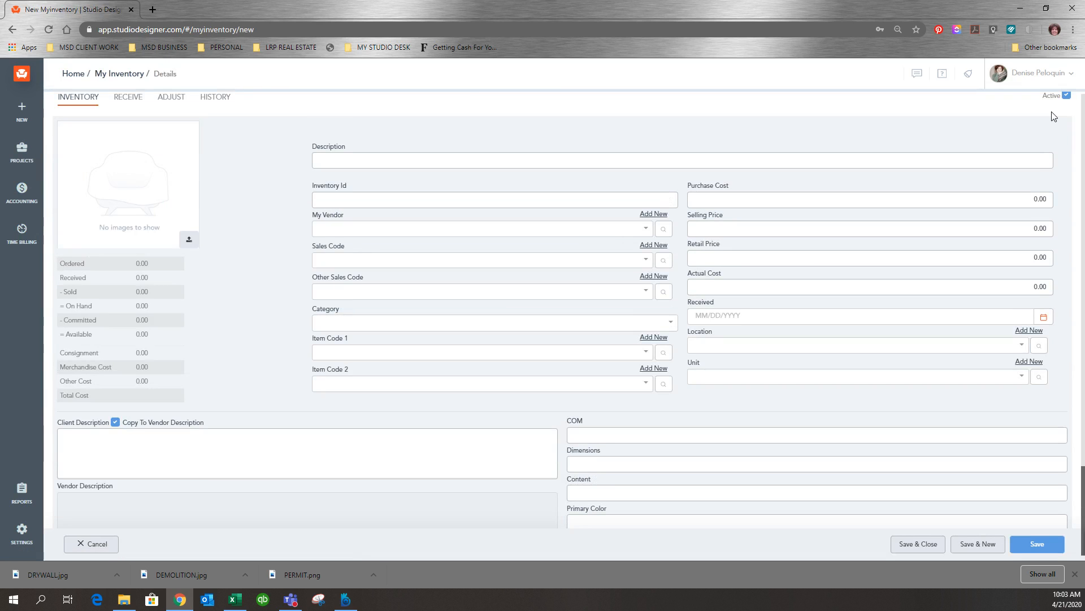
click(393, 162)
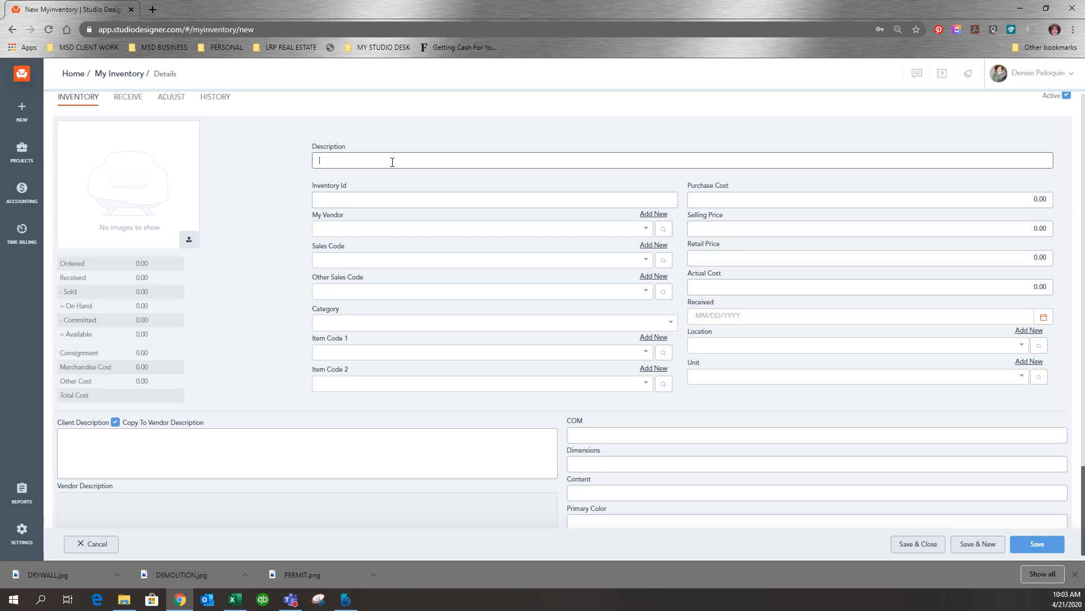
text(off)
key(BackSpace)
key(BackSpace)
key(BackSpace)
text(Table Lamp)
Set the vendor of the Table Lamp inventory record to WAYFAIR.
click(341, 231)
text(w)
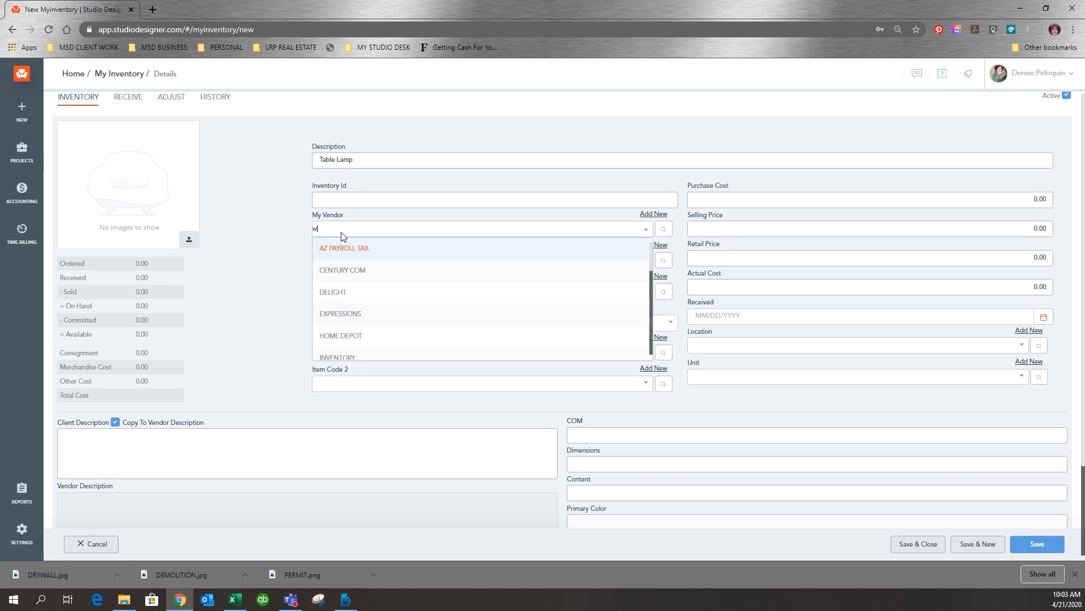
text(a)
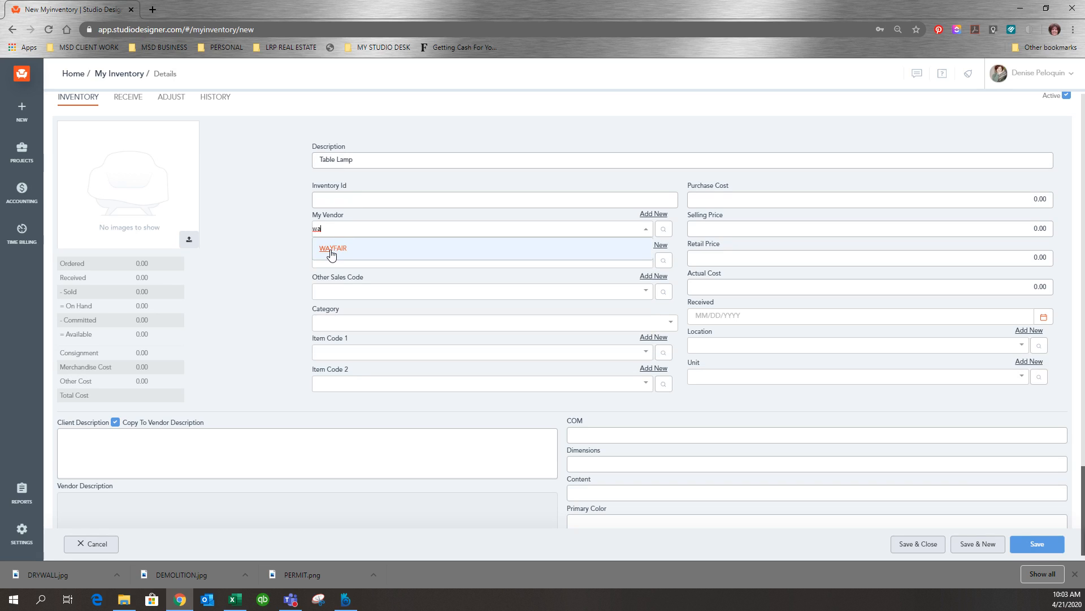
click(331, 251)
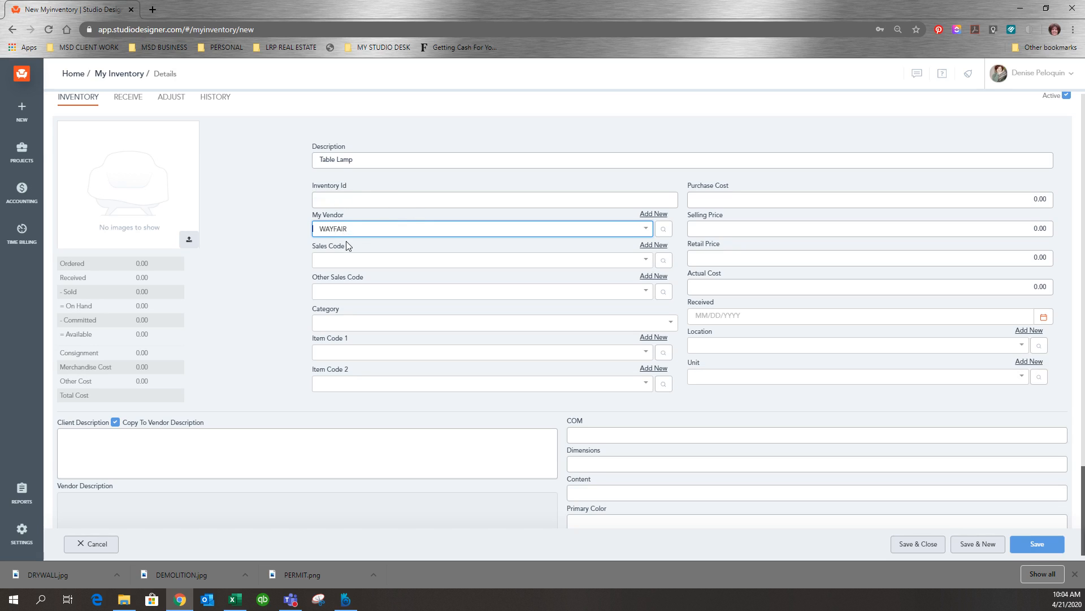
Enter WYFR-57114 as the lamp's inventory ID and assign the Accessories sales code.
click(363, 200)
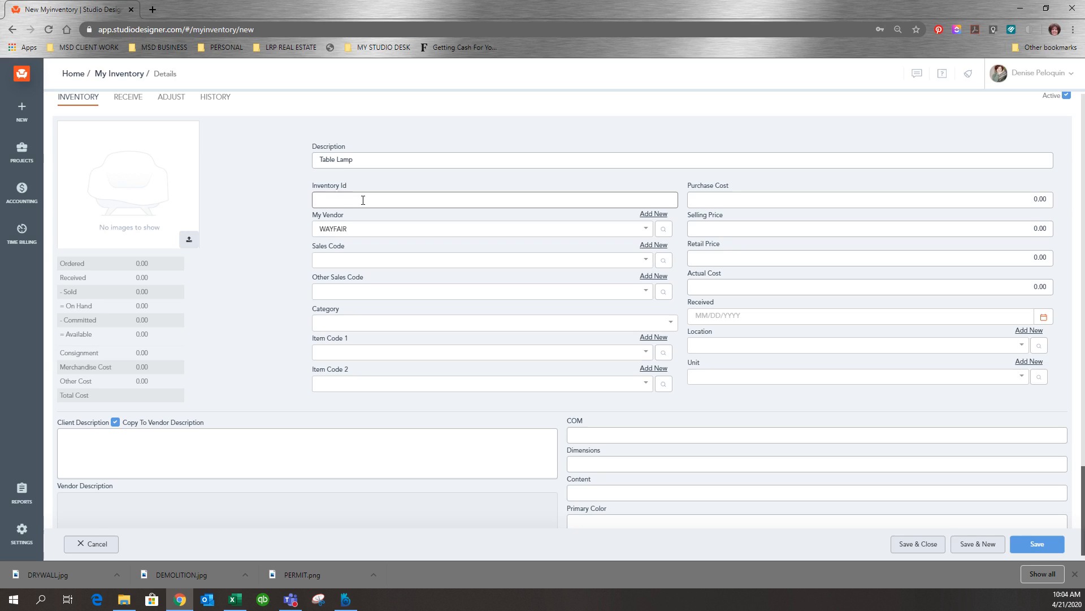
text(WYFR)
text(7117)
click(355, 258)
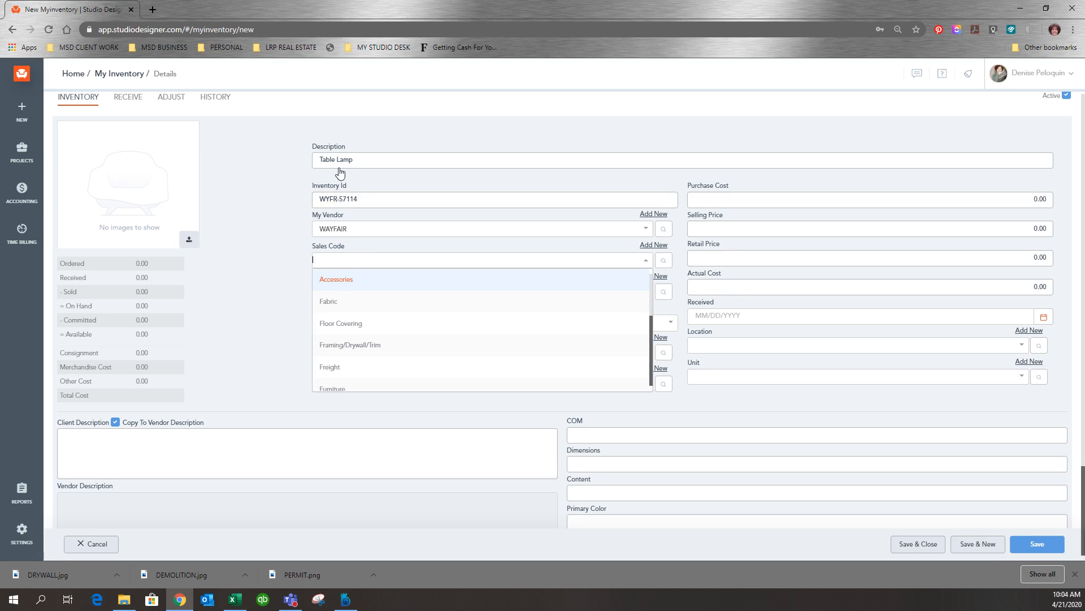
click(337, 279)
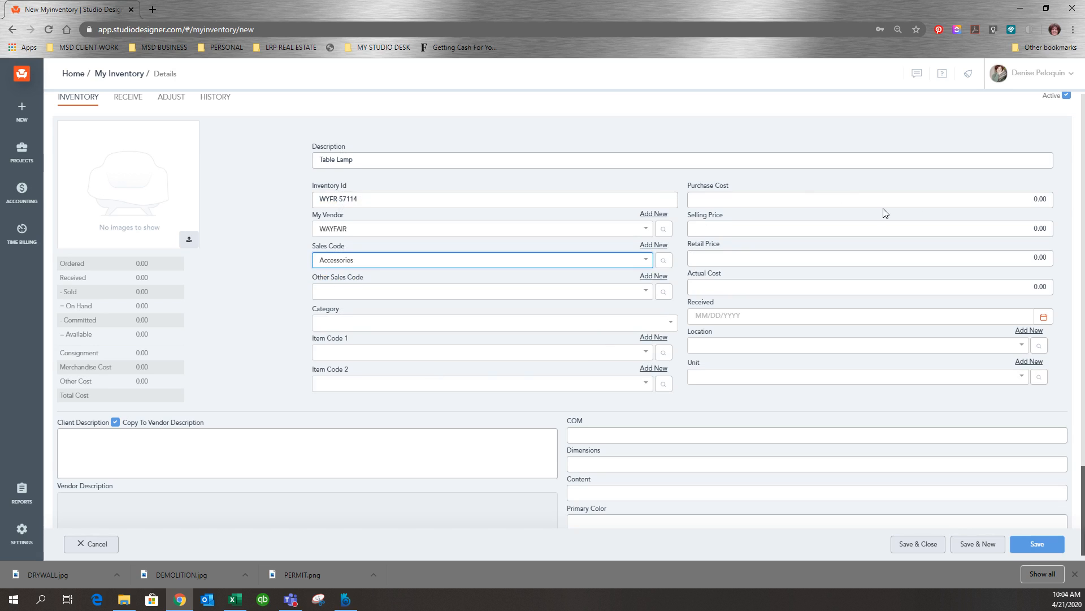
Set the lamp's purchase cost to 44.50, selling price to 85.00 and retail price to 92.75.
click(924, 200)
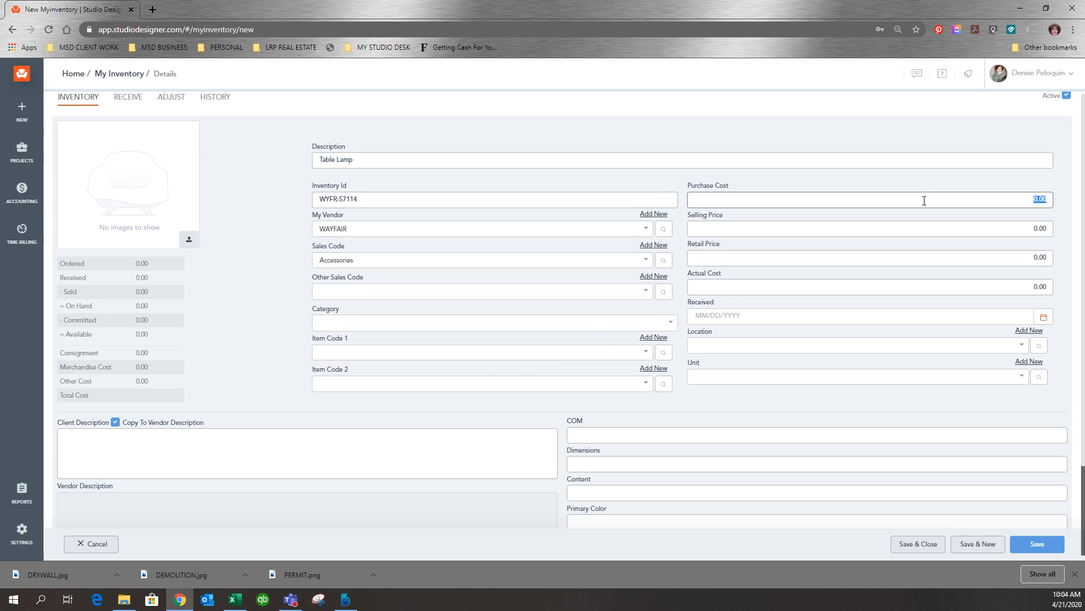
text(44.50)
click(921, 228)
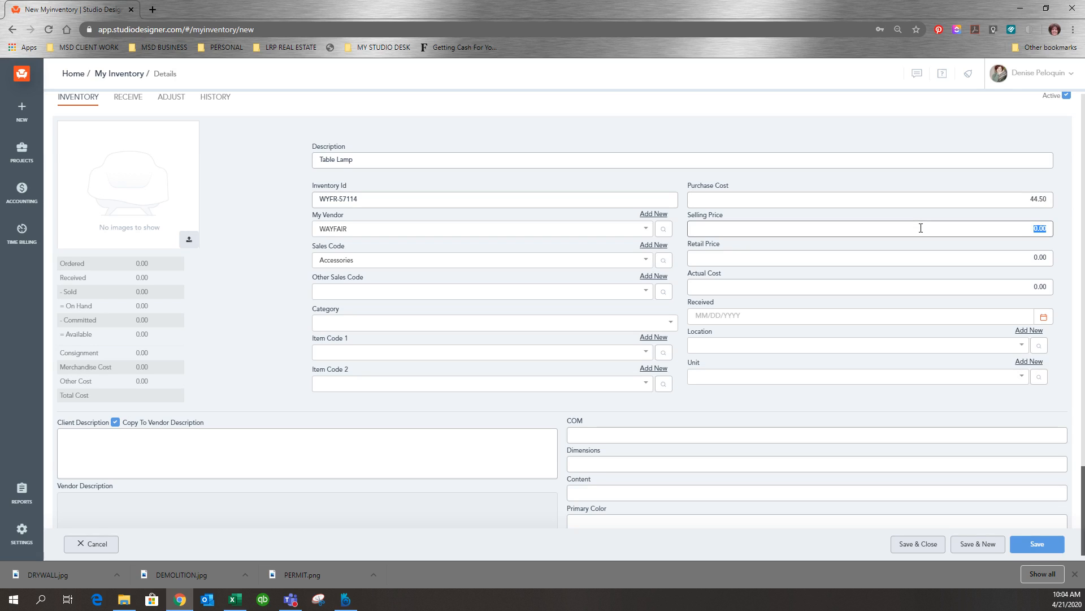
text(85.00)
click(917, 262)
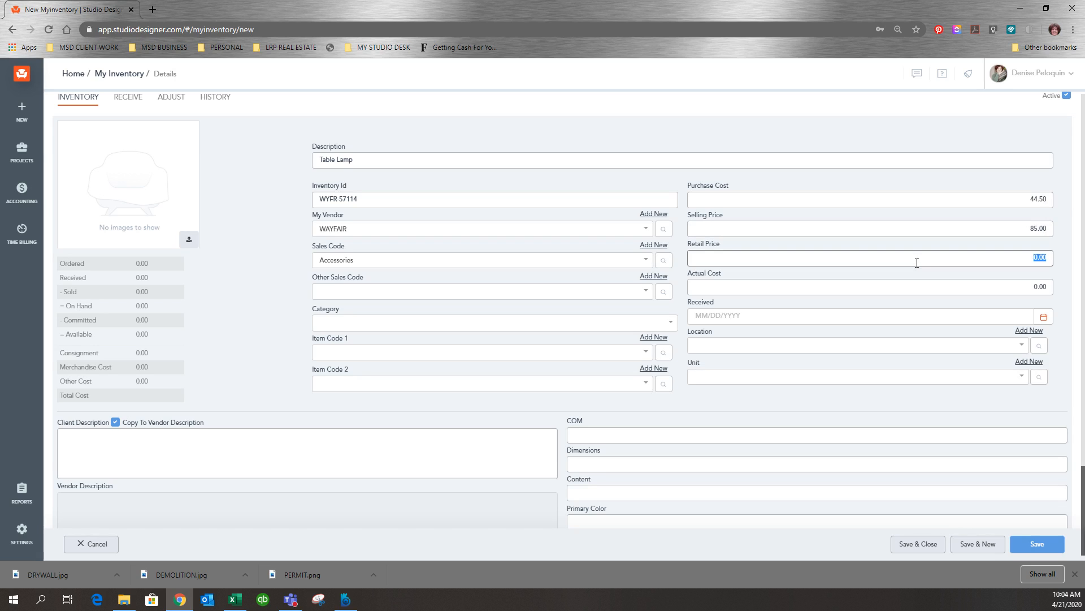
text(92.75)
key(Tab)
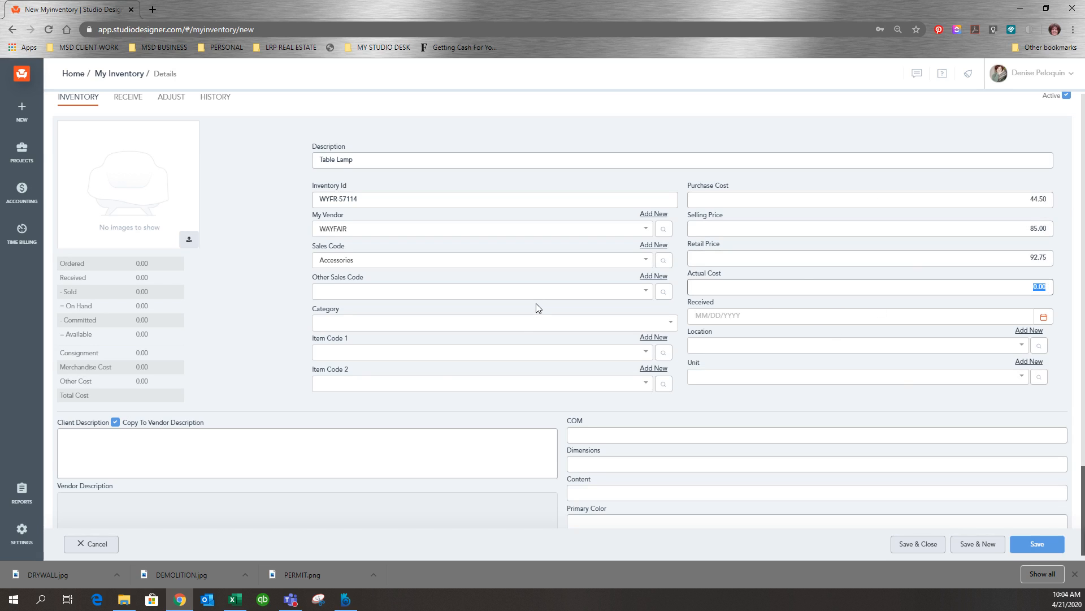
Enter the client description "Pewter lamp with linen shade" and the dimensions 18"H 6"D for the lamp.
scroll(220, 436, down, 1)
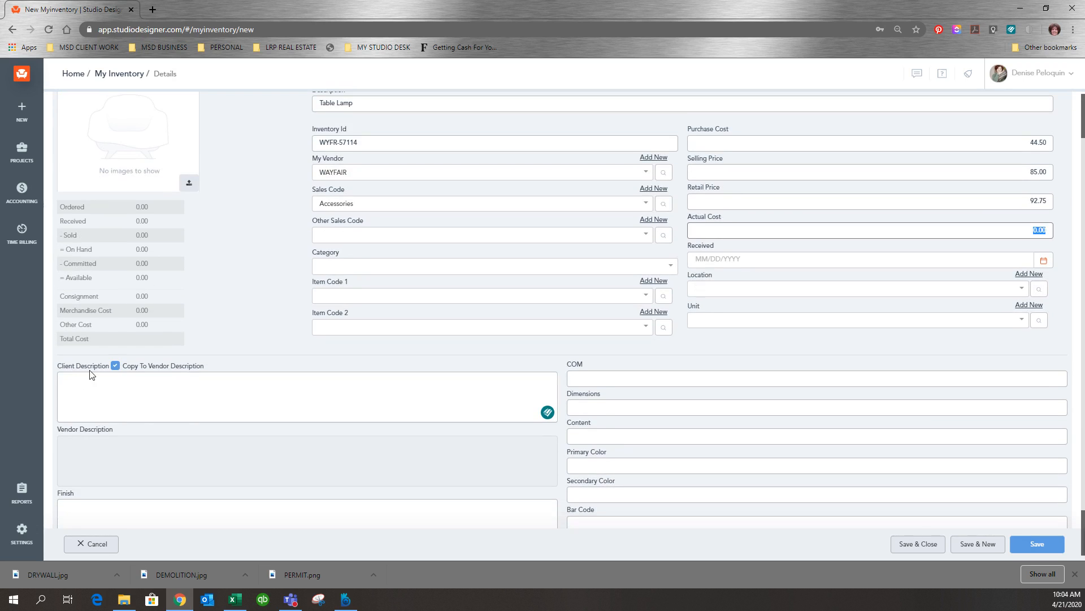
click(184, 391)
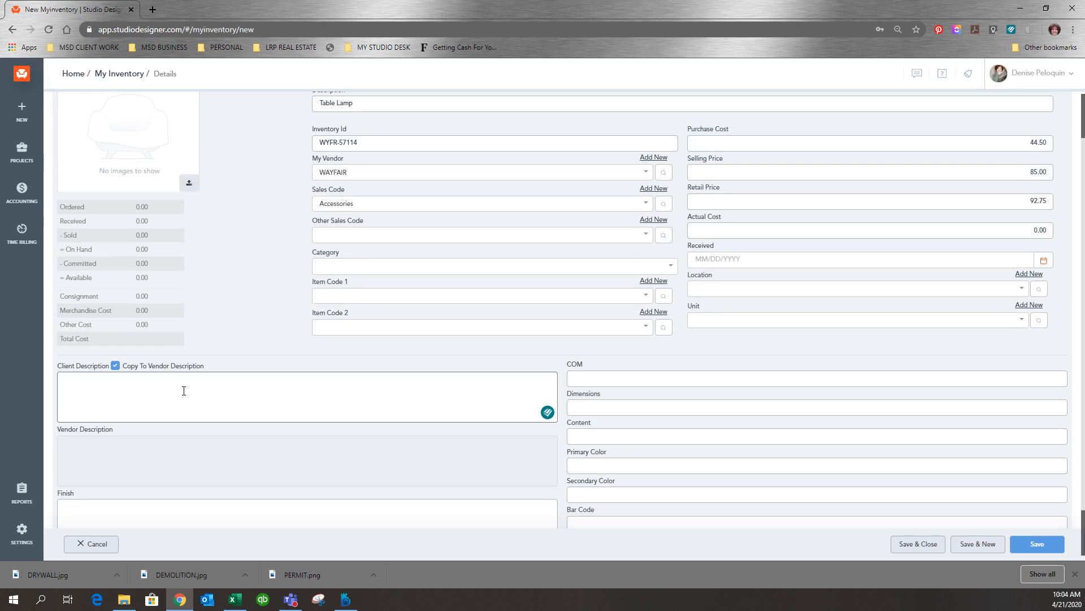
scroll(267, 308, up, 1)
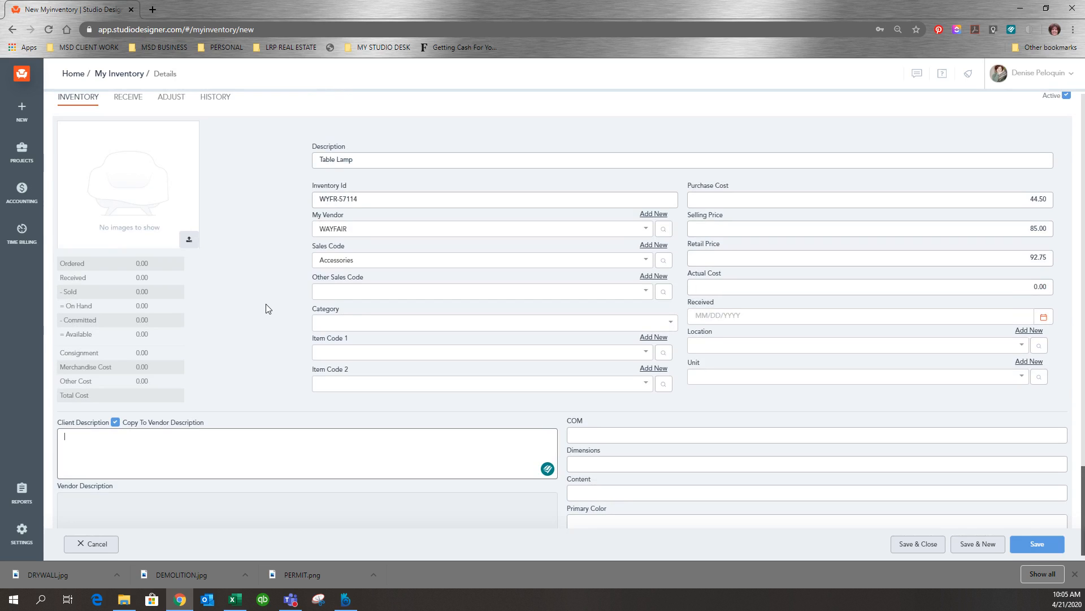
text(Pewter lamp with linen shade)
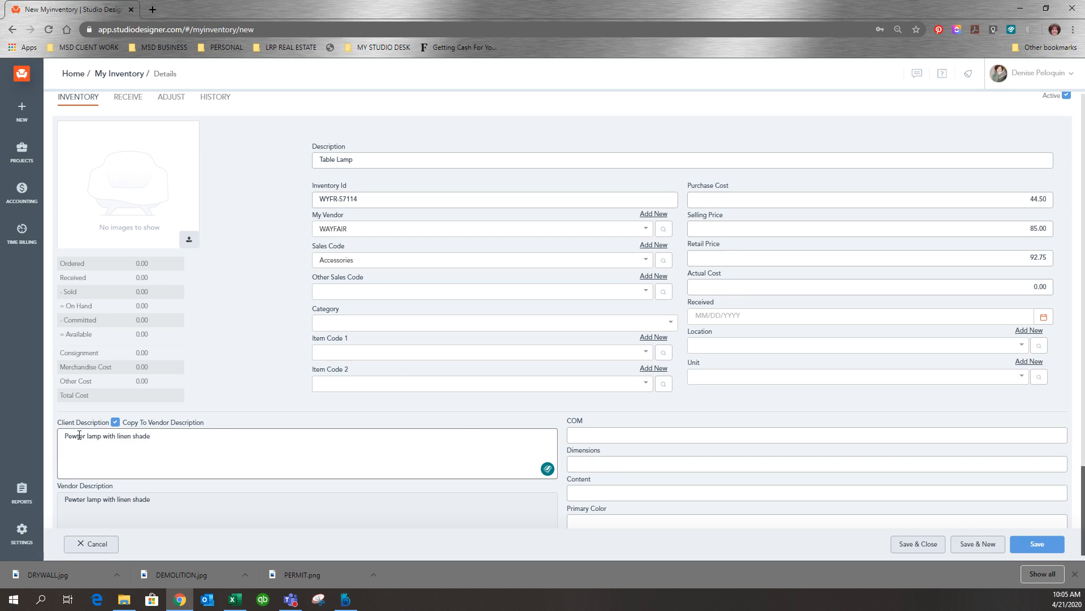
click(609, 464)
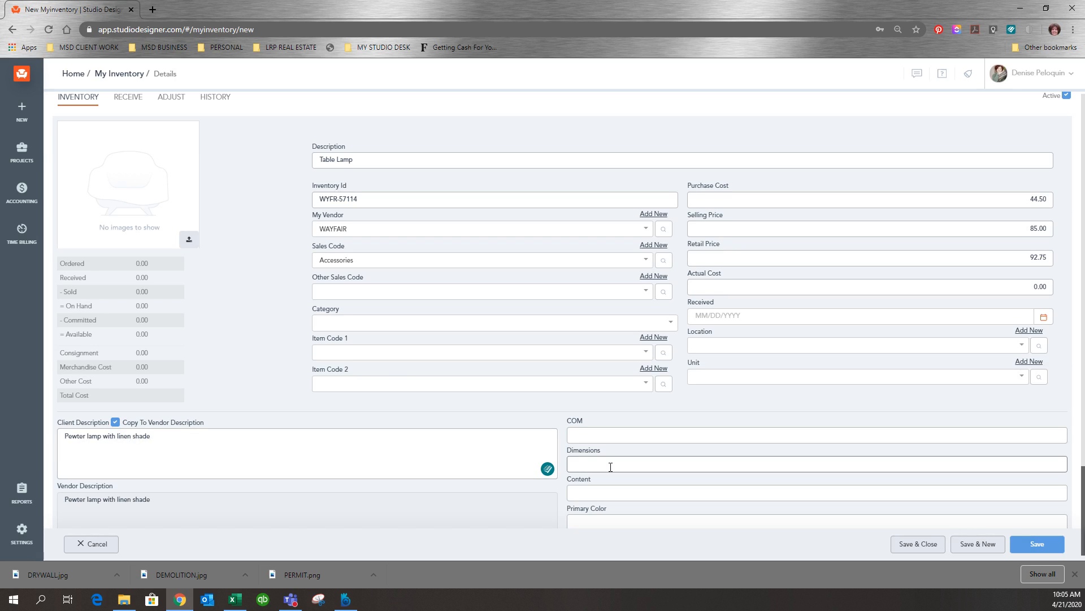
text(18"H 6"D)
Set the lamp's primary color to Pewter and its secondary color to Linen.
scroll(608, 400, down, 1)
click(584, 466)
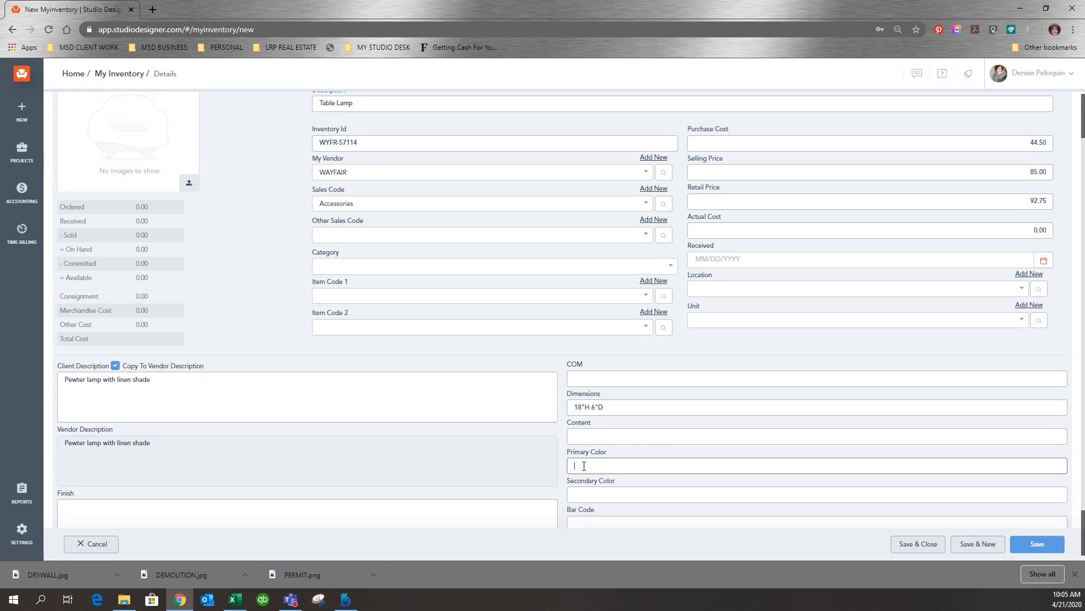
text(Pewter)
scroll(612, 492, down, 1)
click(594, 438)
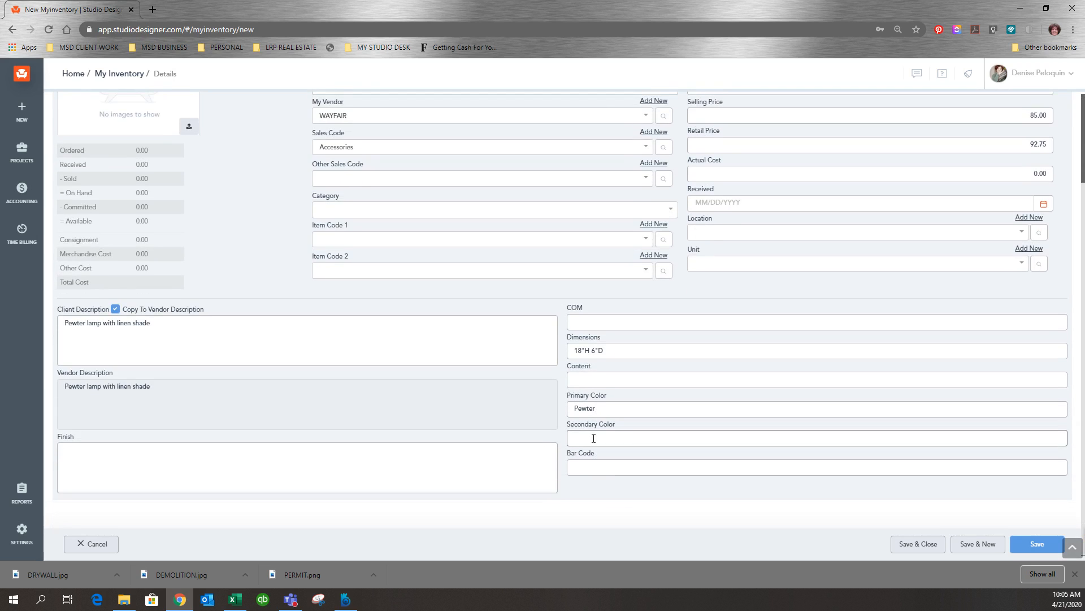
text(Linen)
scroll(565, 283, up, 1)
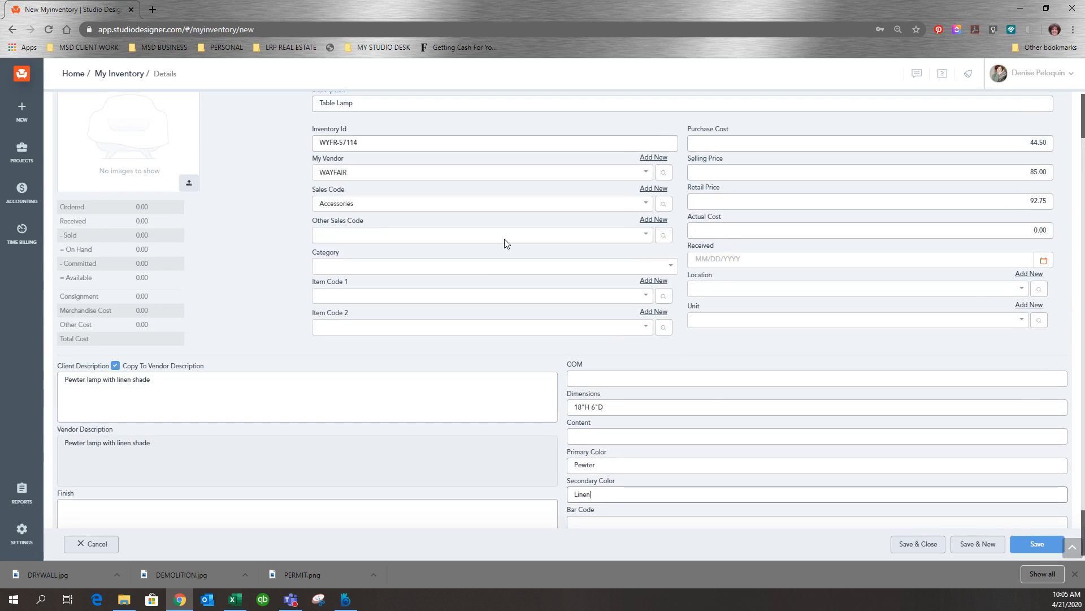
scroll(744, 264, up, 1)
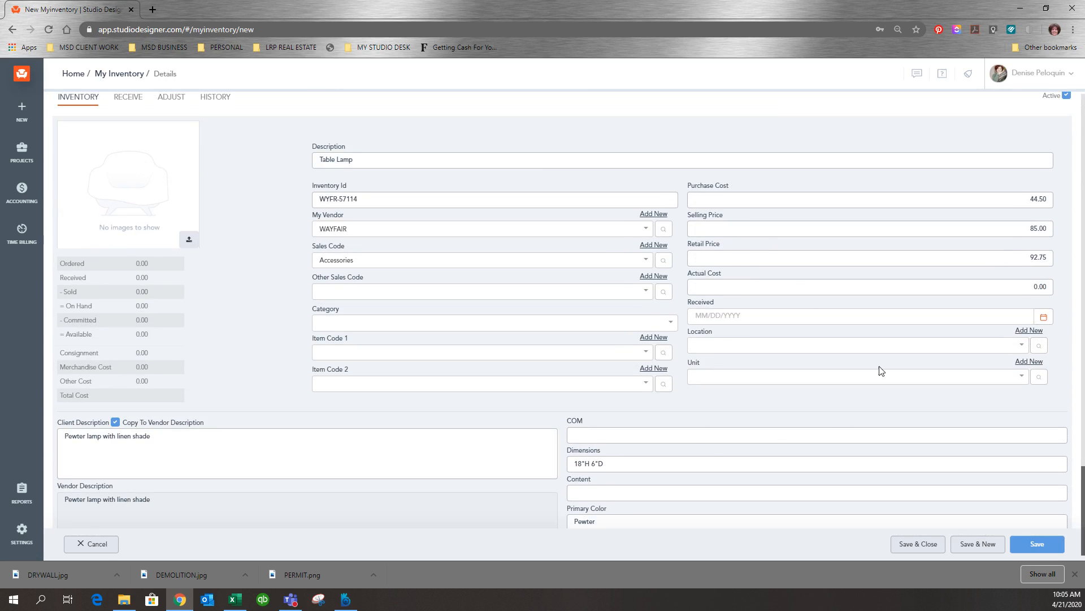
Try to open the lamp's image upload, and set its Other Sales Code to Accessories.
click(190, 243)
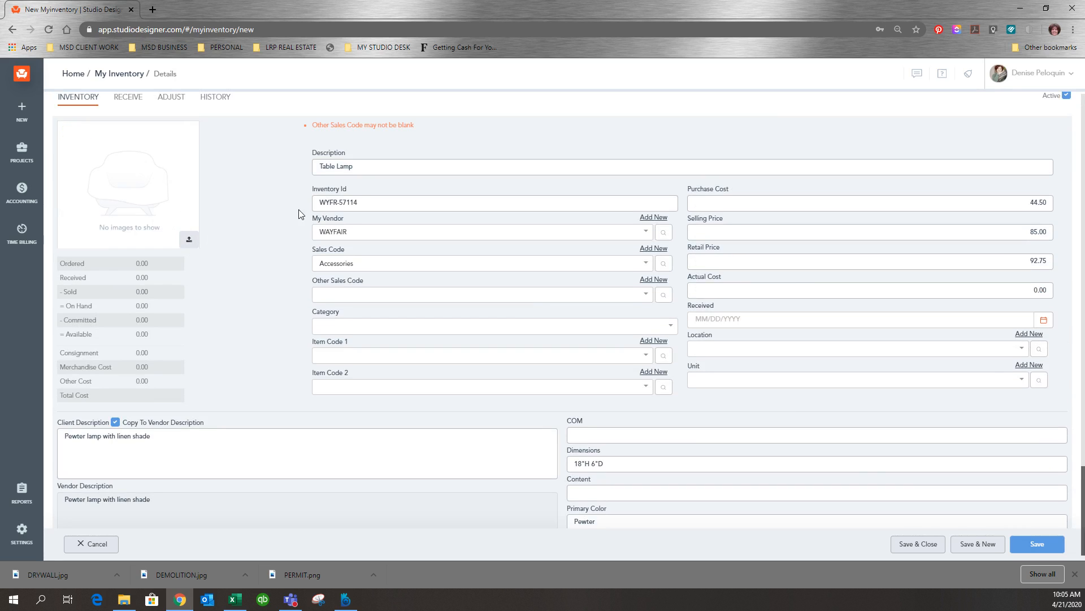
click(382, 298)
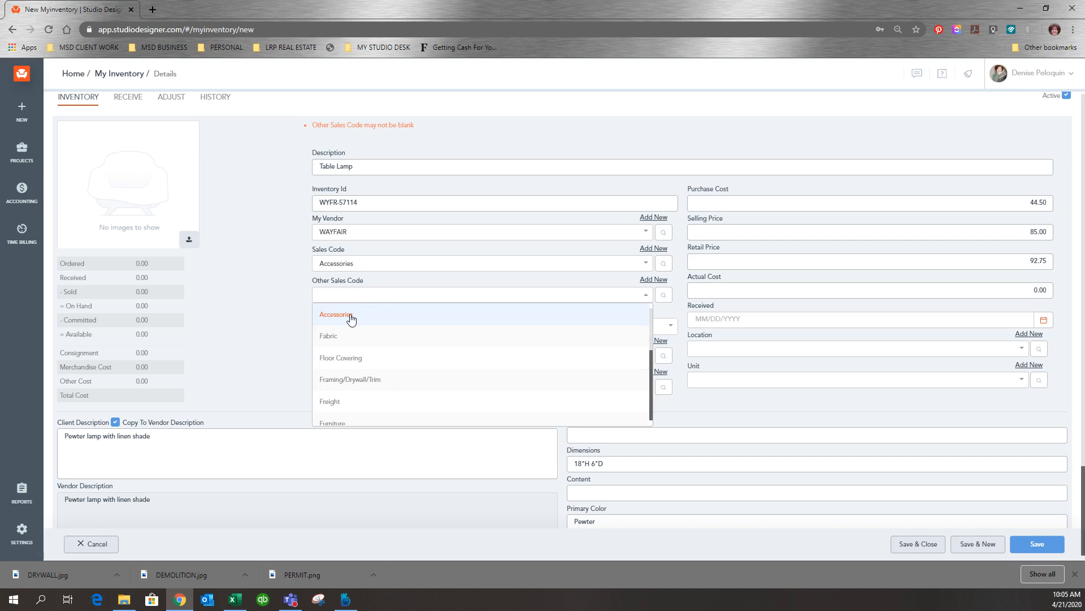
click(332, 317)
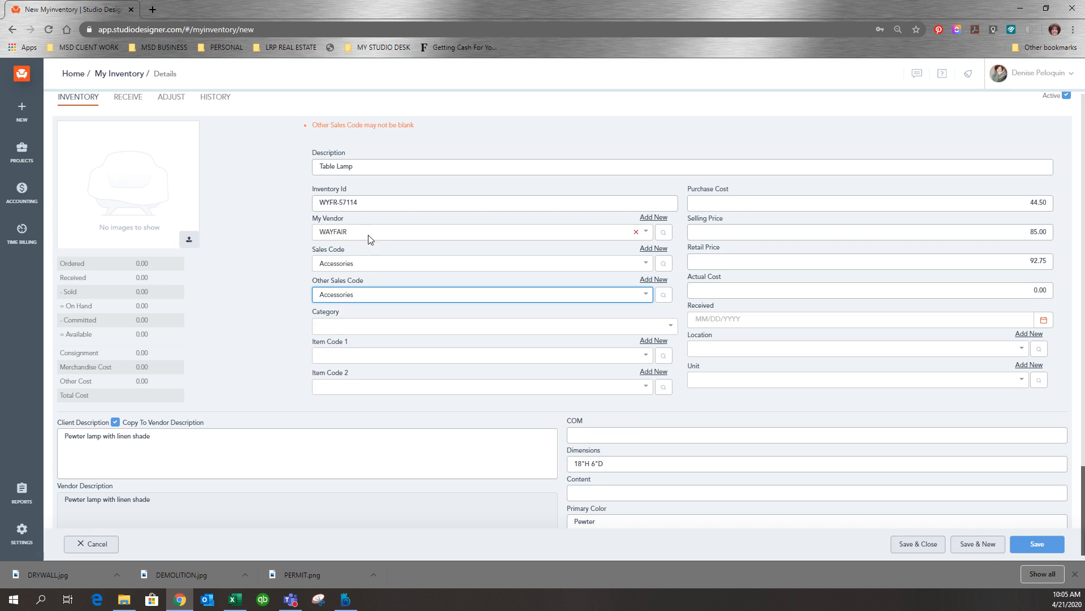
View the lamp's images and files without adding a picture, and save and close the inventory record.
click(189, 239)
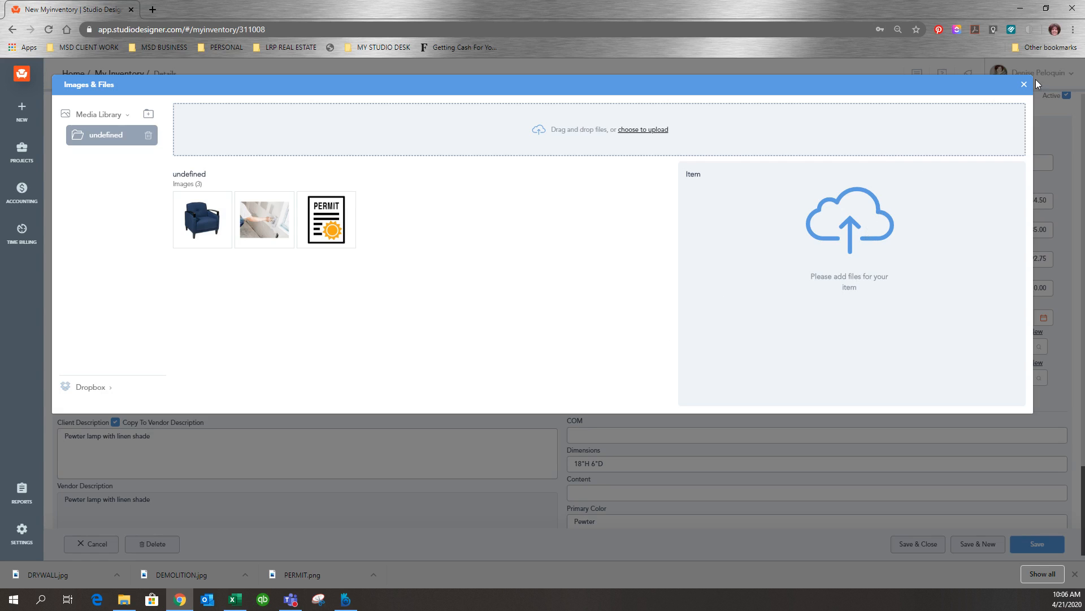
click(1024, 87)
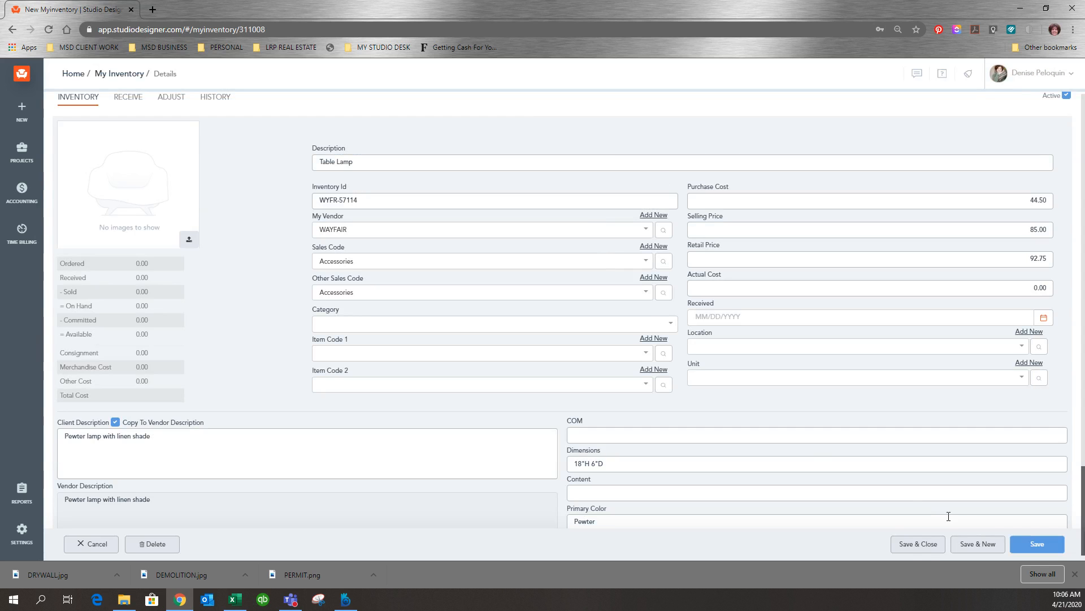
click(911, 548)
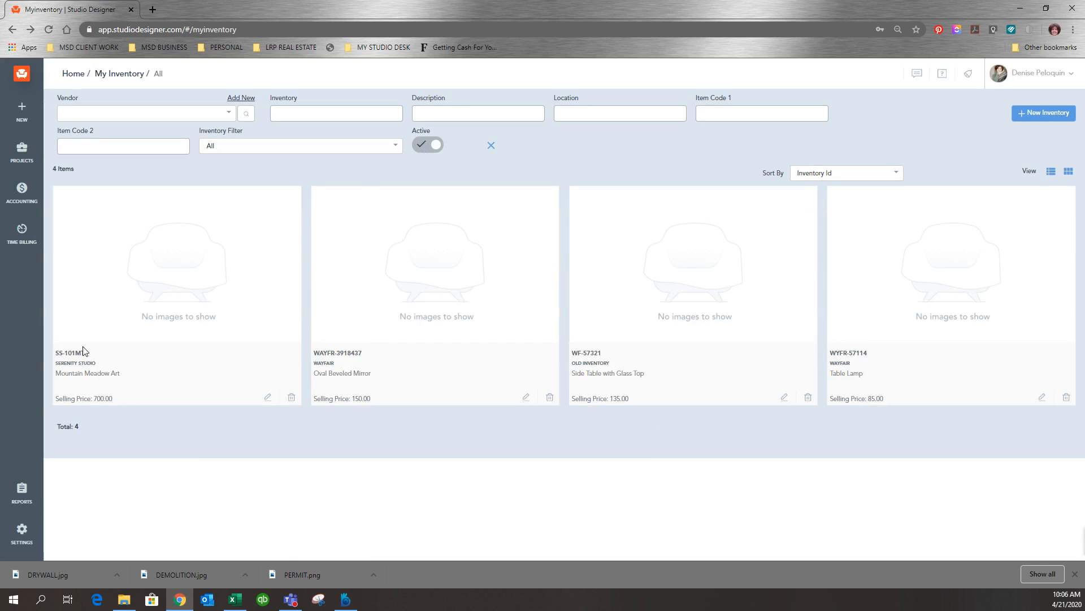
Start a new project item, clear the client SMITH and mark it as an inventory purchase.
click(13, 155)
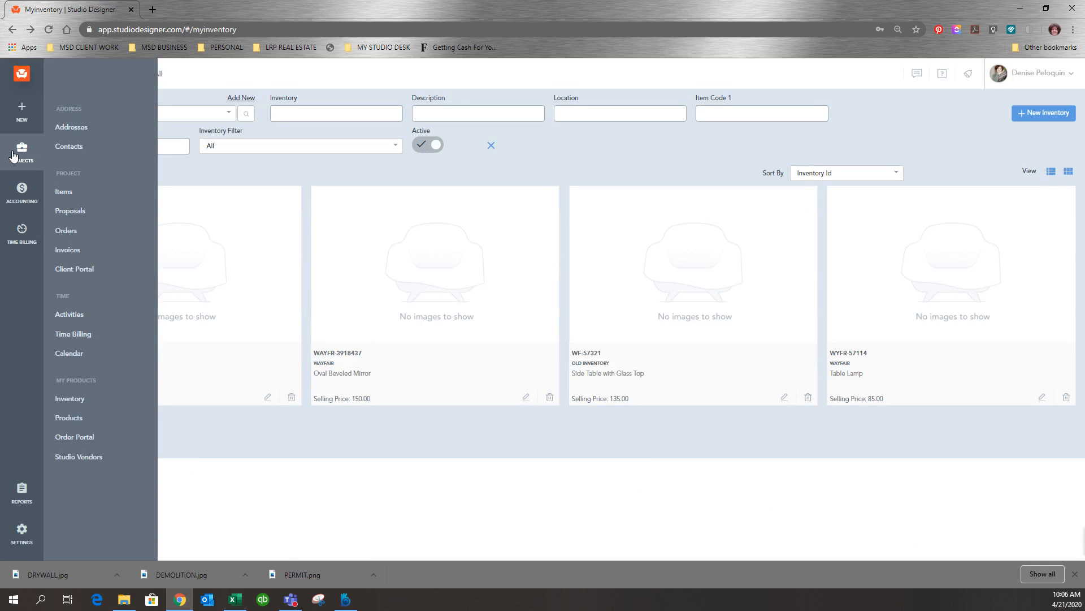
click(63, 192)
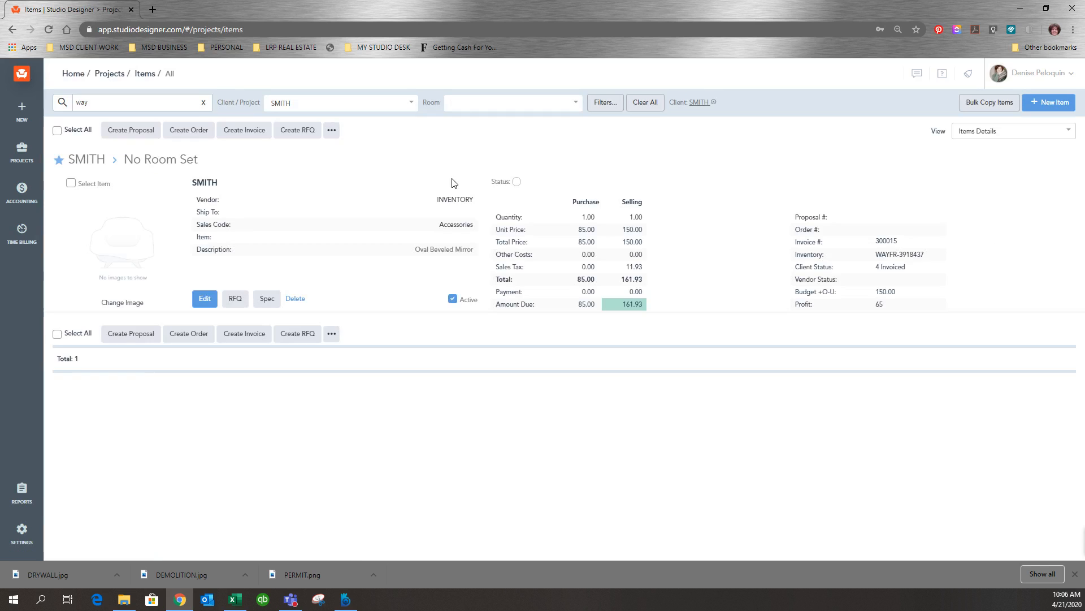
click(1049, 105)
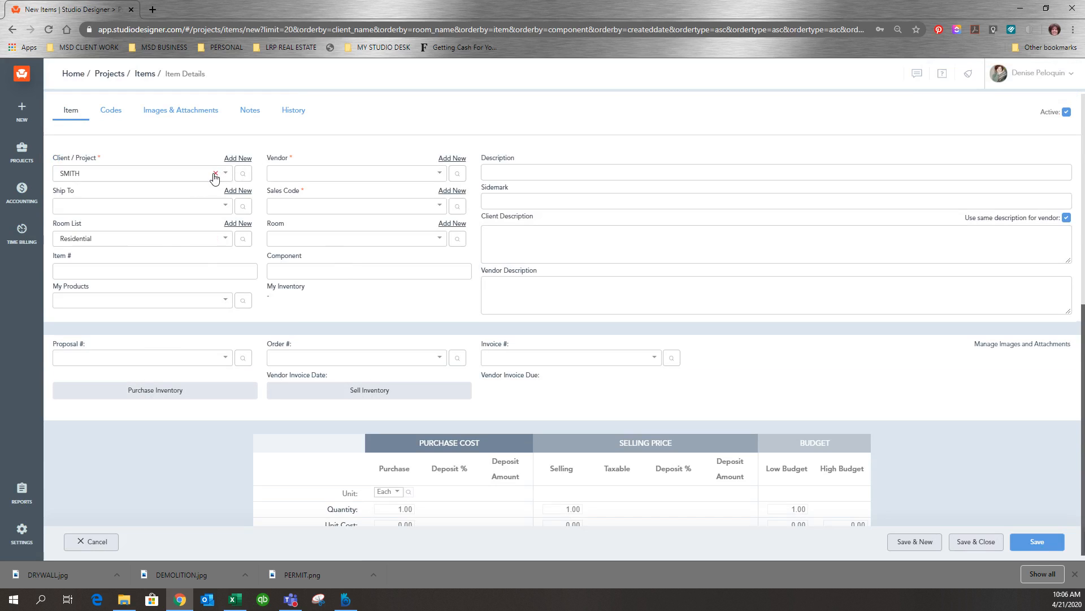
click(215, 173)
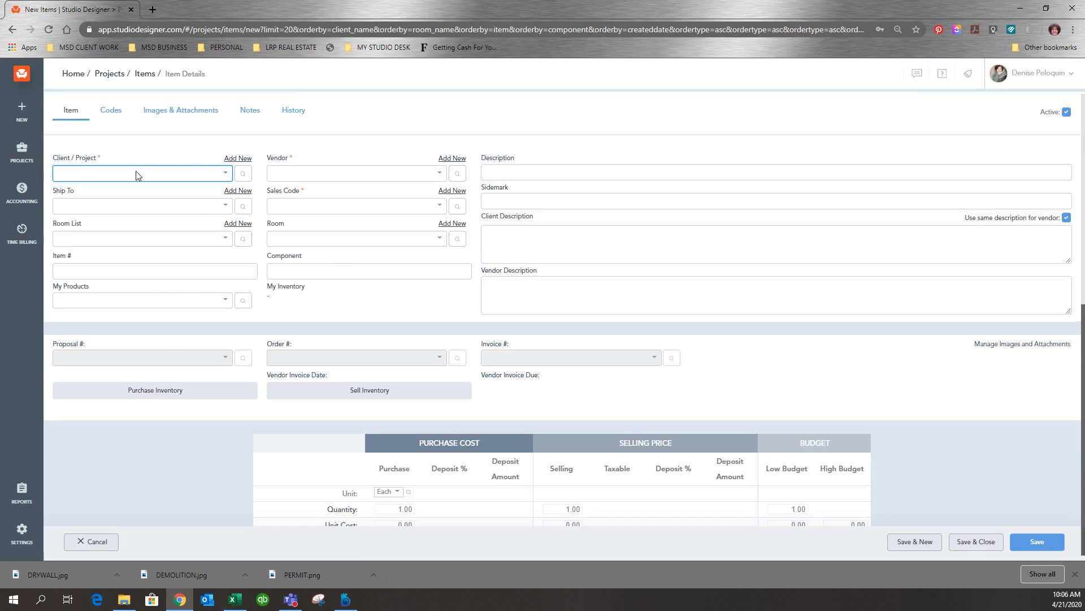
click(165, 391)
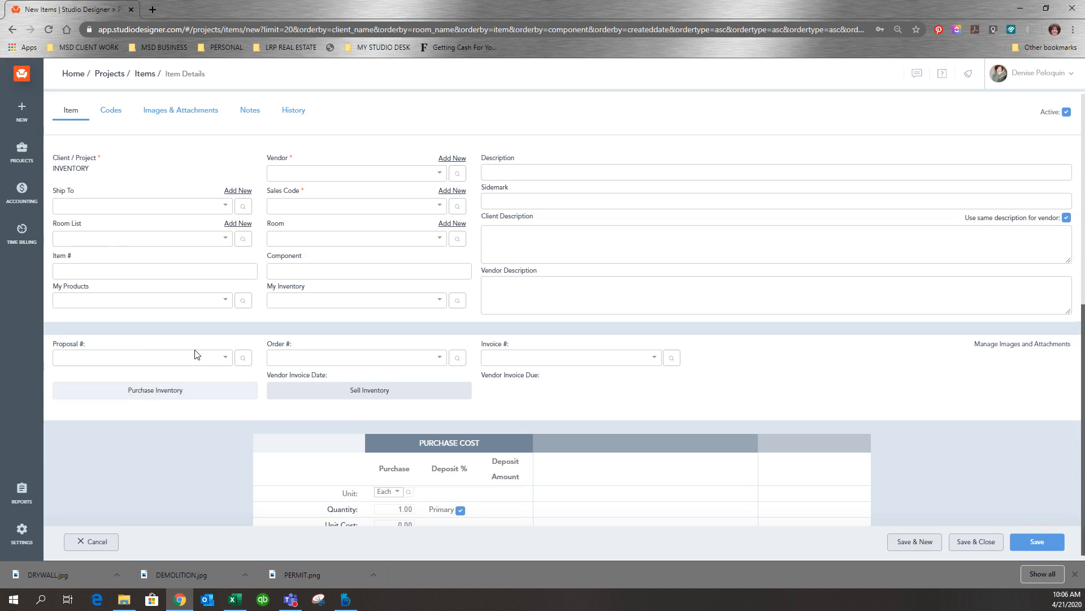
Assign inventory item WYFR-57114, the table lamp, to the new purchase item in place of the mistakenly chosen WF-57321.
click(281, 307)
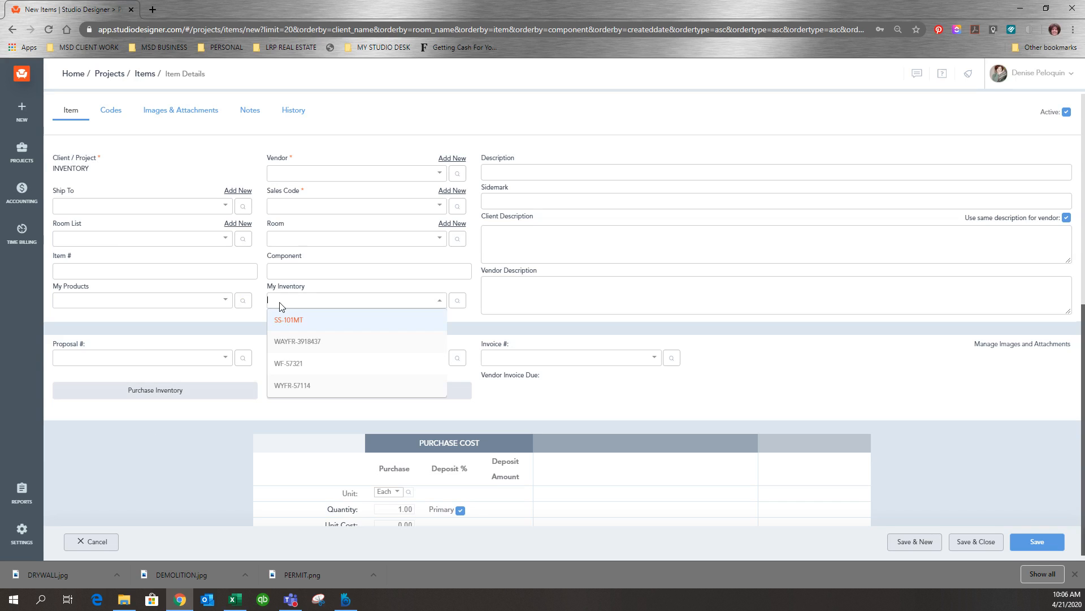
click(298, 371)
click(323, 306)
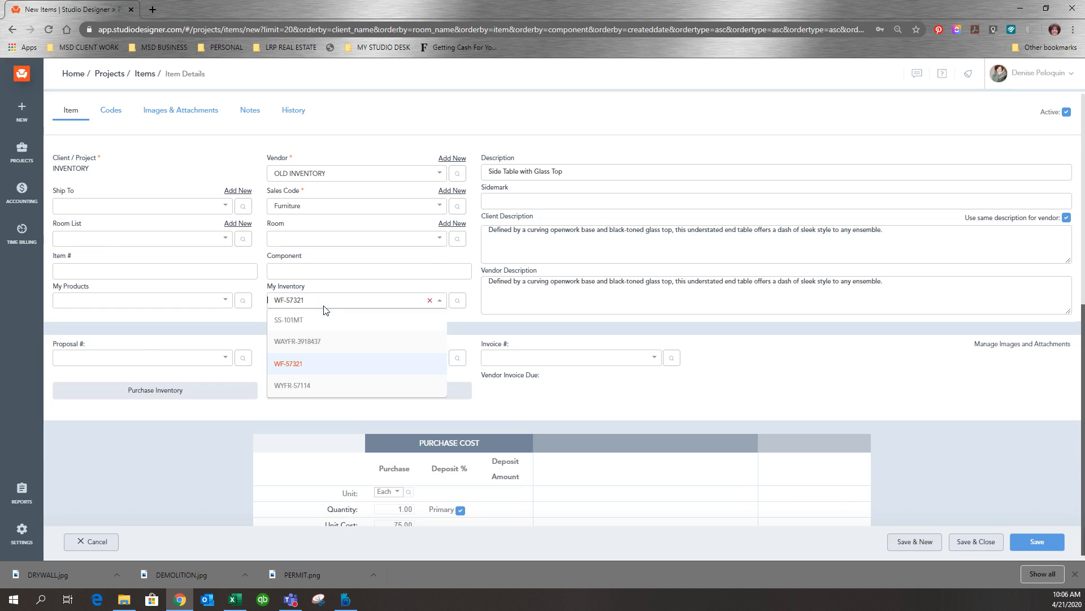
click(306, 385)
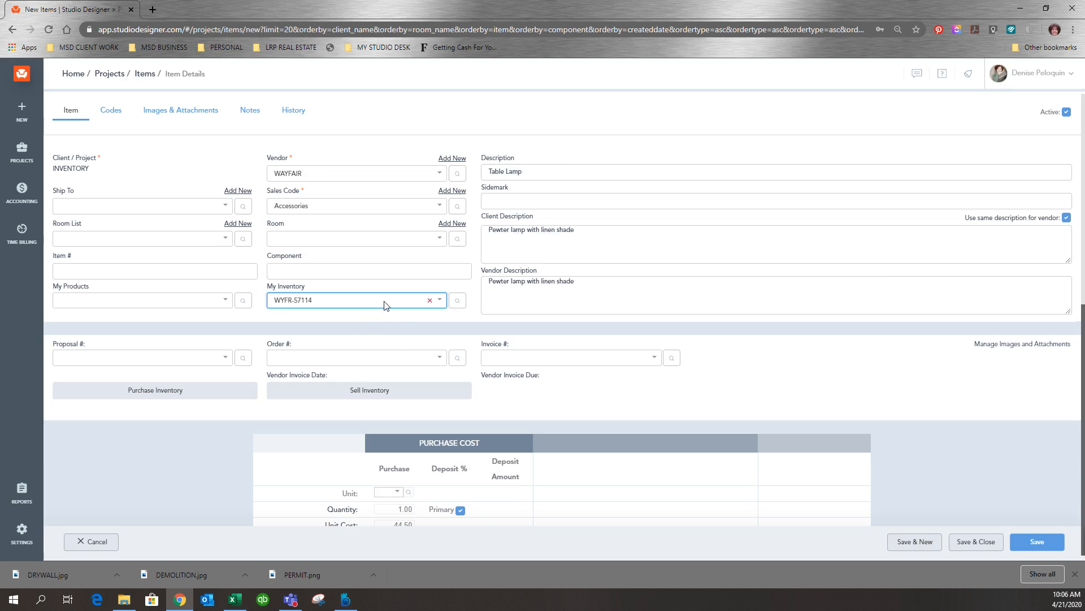
Set the table lamp's purchase quantity to 4, and save and close the item.
scroll(428, 254, down, 1)
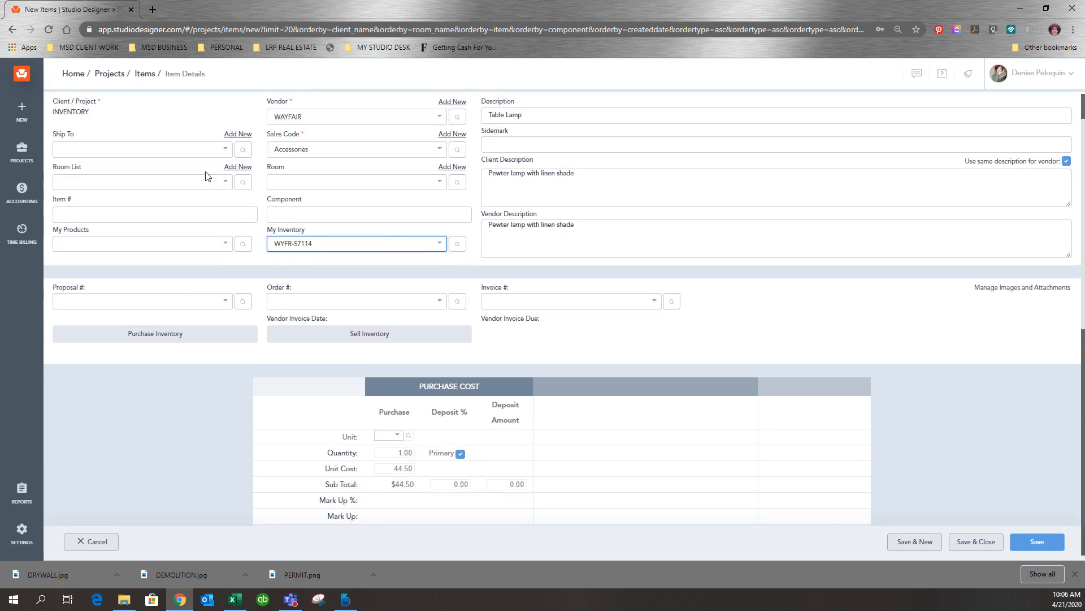
scroll(327, 392, down, 1)
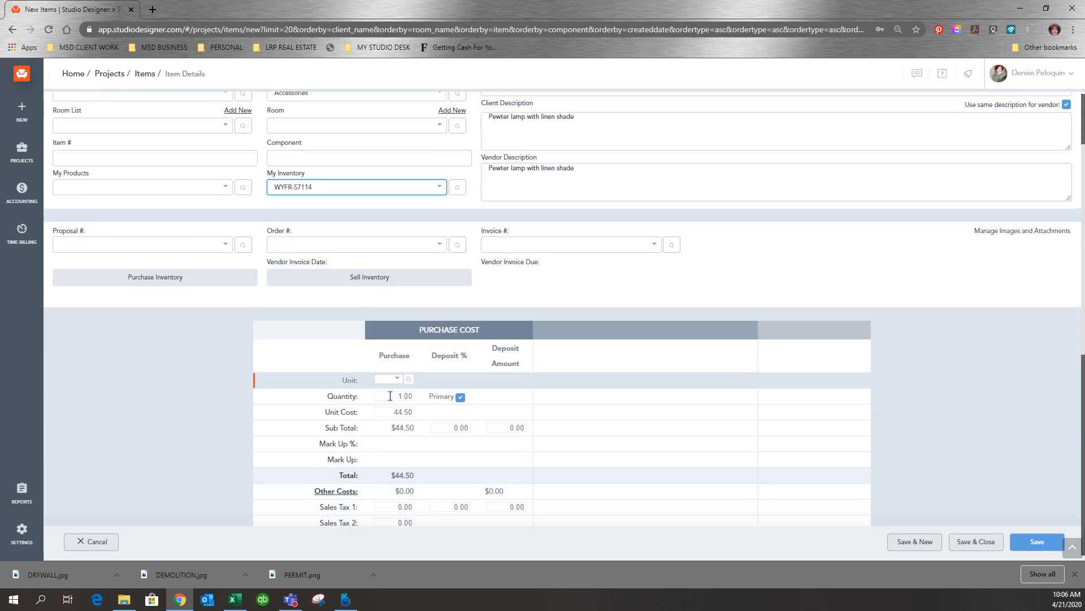
click(399, 397)
text(4)
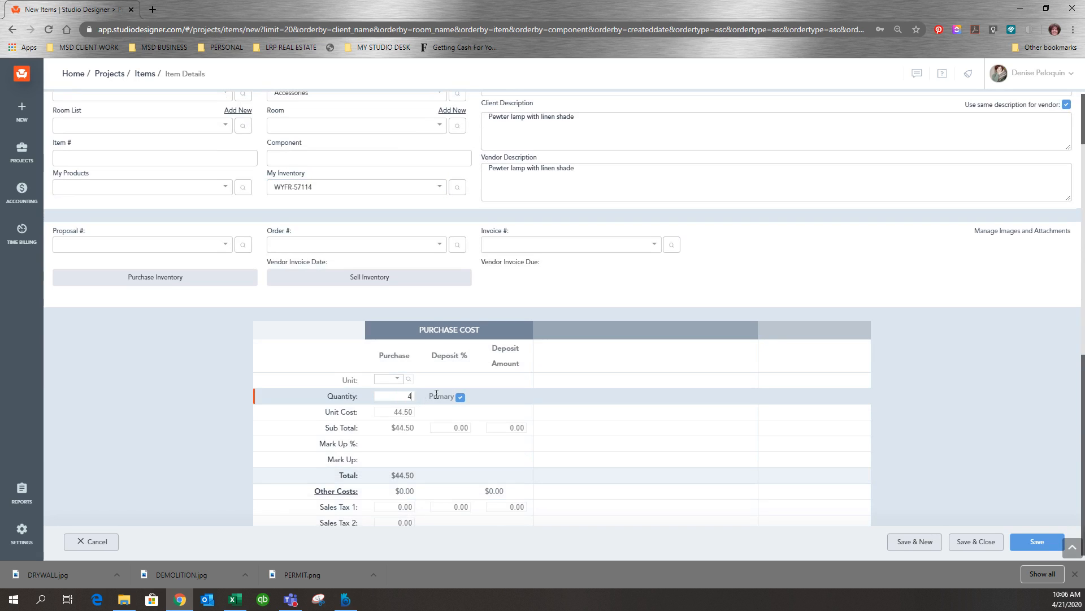
key(Tab)
scroll(635, 509, down, 5)
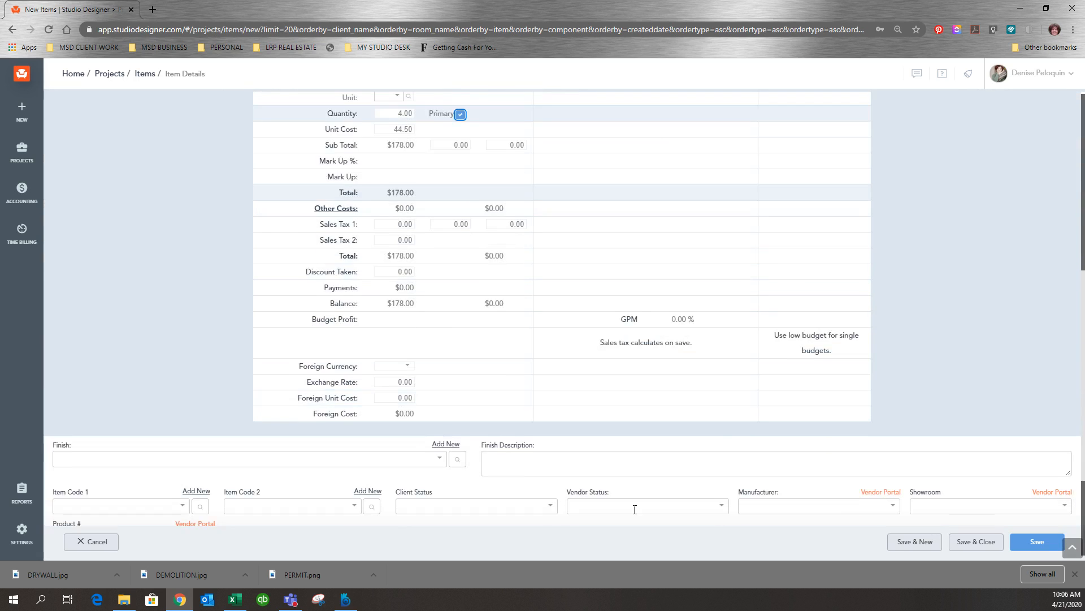
scroll(521, 283, up, 3)
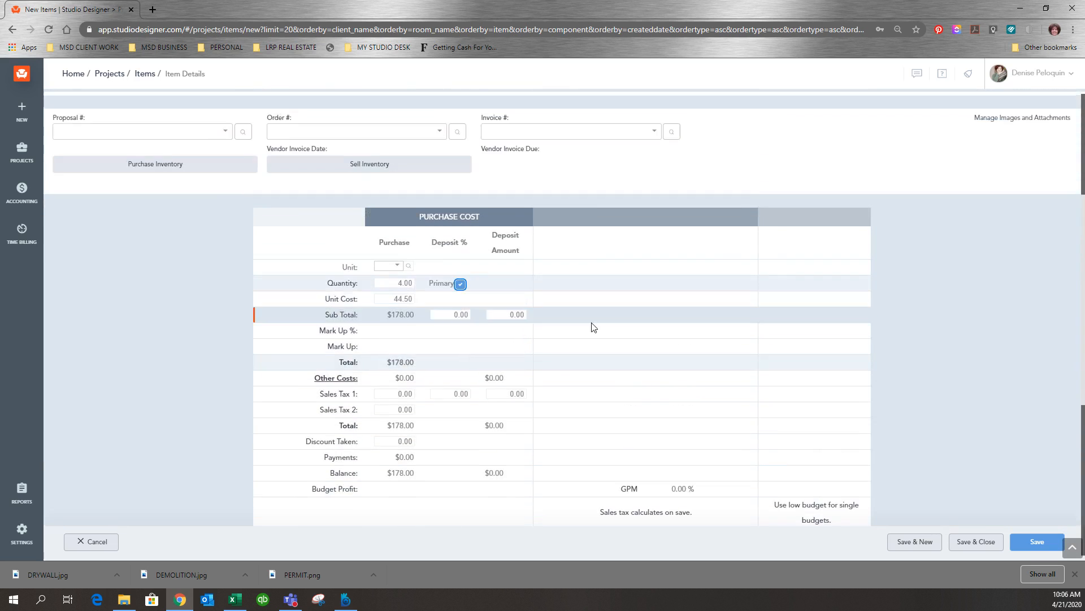
click(976, 541)
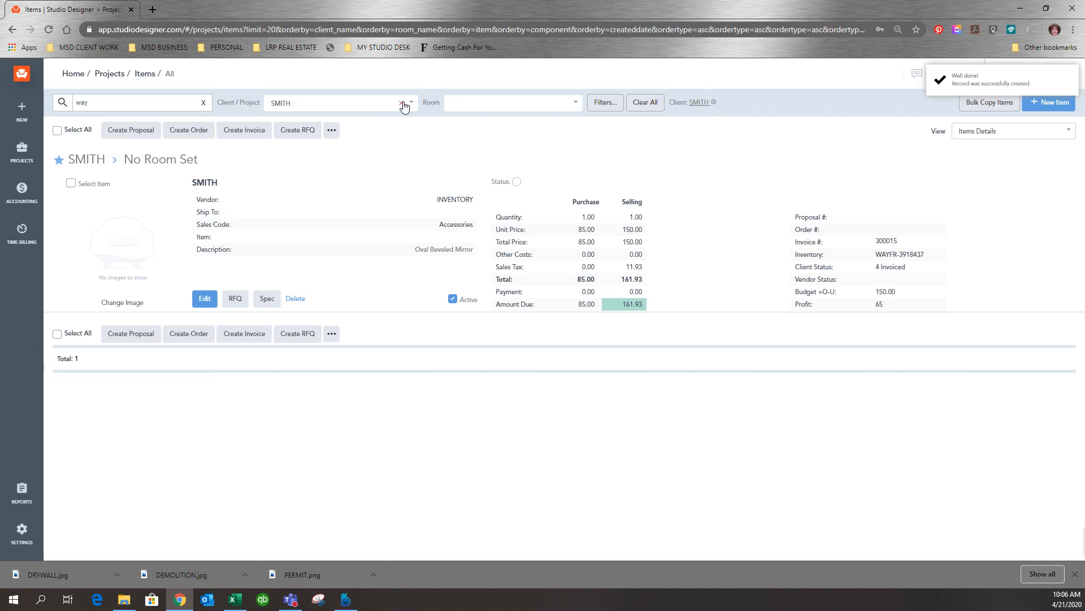
Clear the client filter from the items list and review the Wayfair inventory purchases.
click(401, 103)
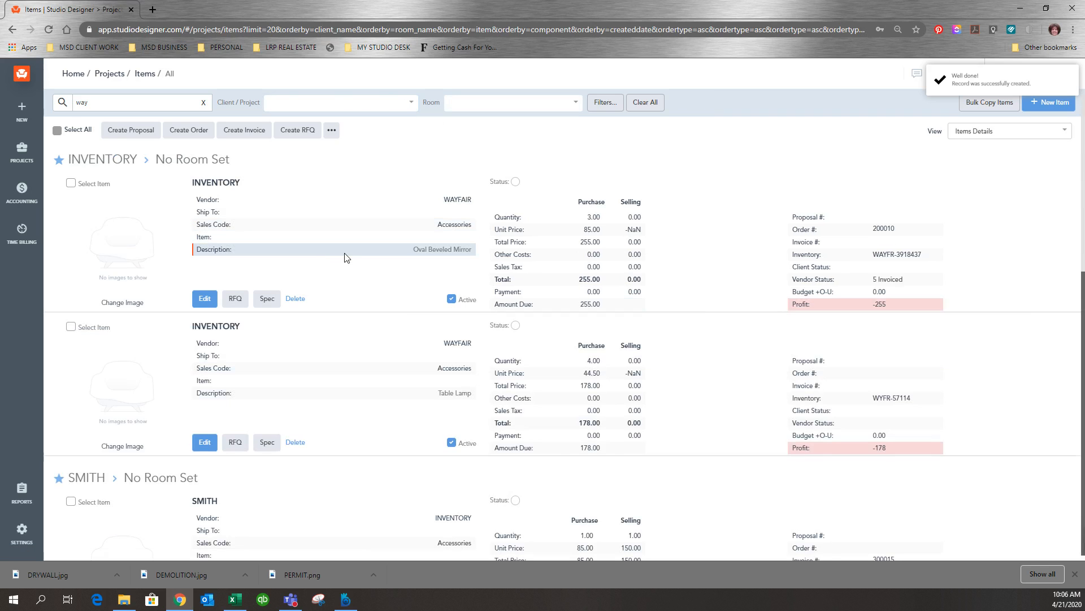
scroll(346, 258, down, 1)
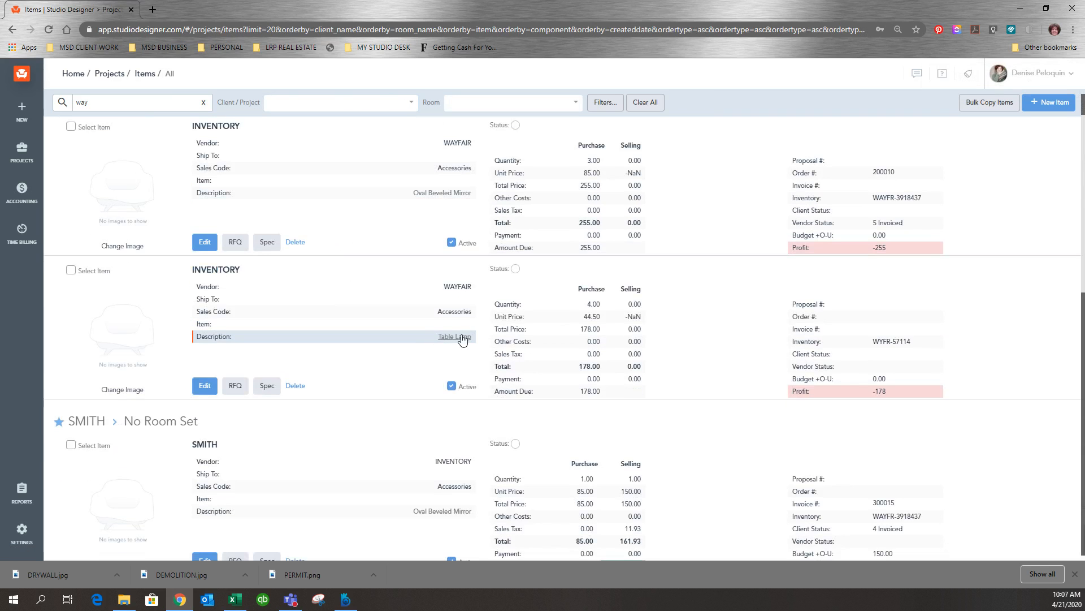
scroll(369, 315, up, 1)
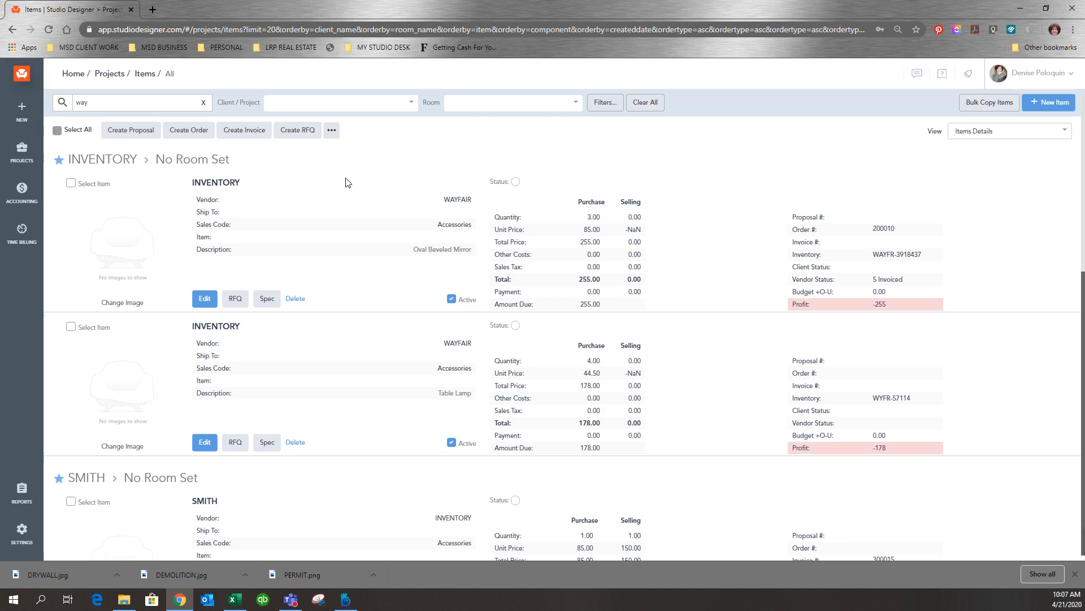
scroll(389, 353, down, 1)
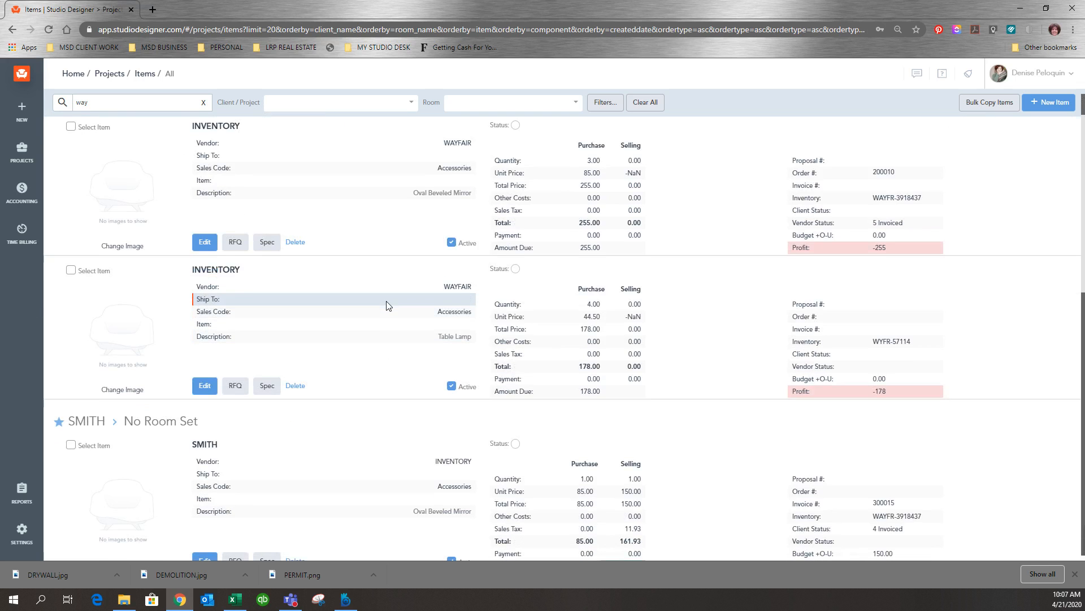
scroll(383, 306, up, 1)
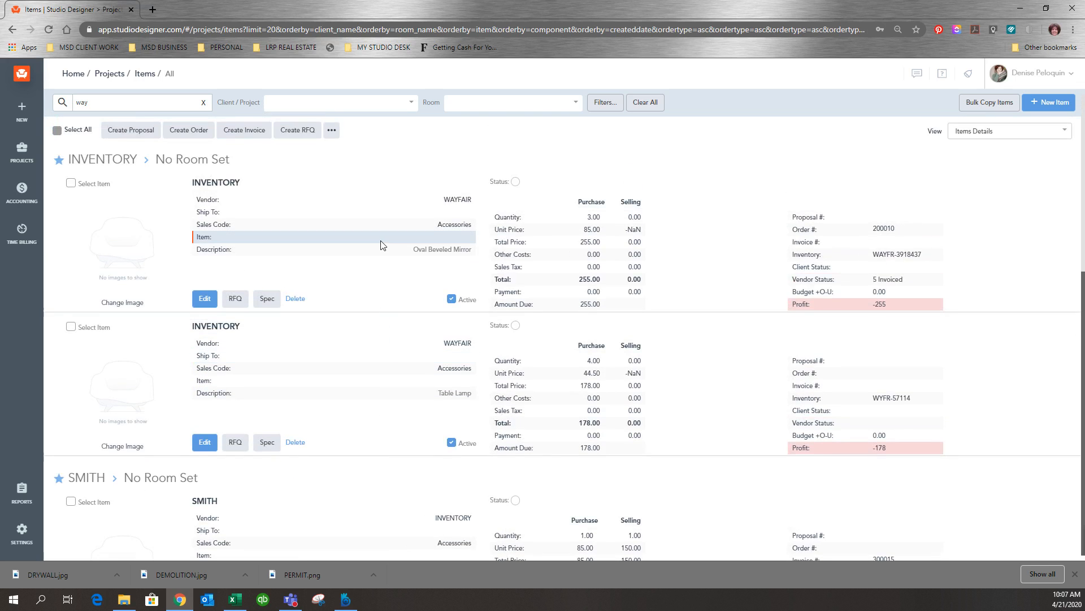
scroll(384, 333, down, 1)
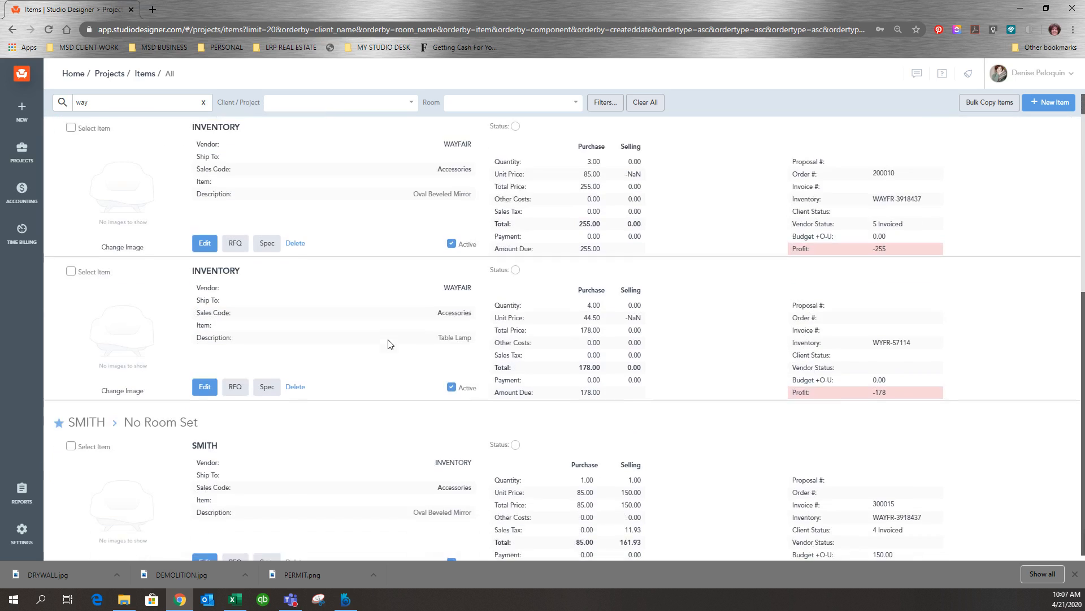
Create a purchase order for the table lamp inventory item and return to the items list.
click(70, 271)
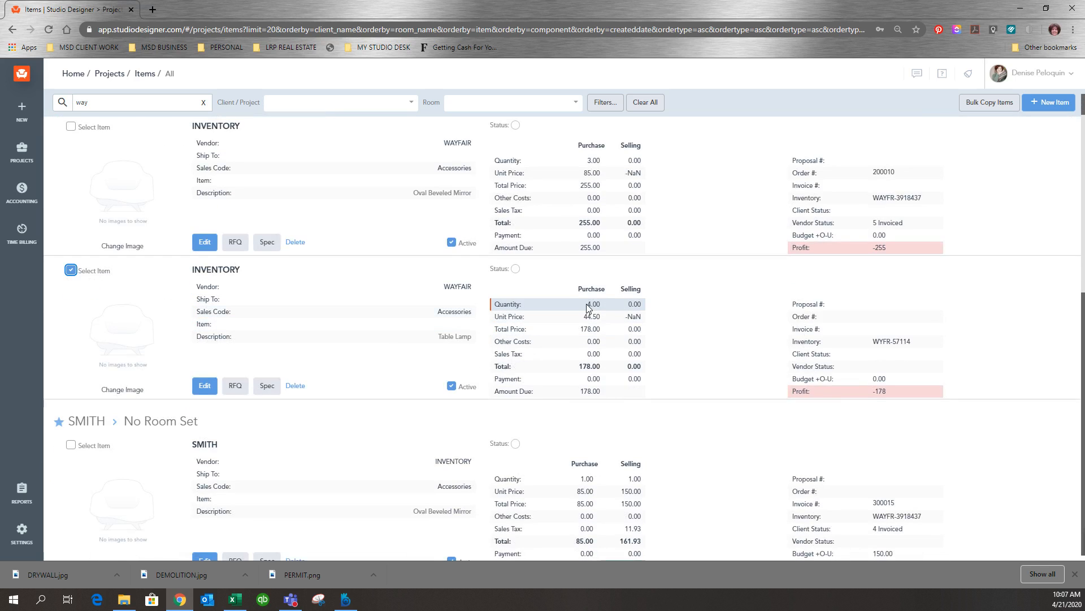
scroll(565, 317, up, 1)
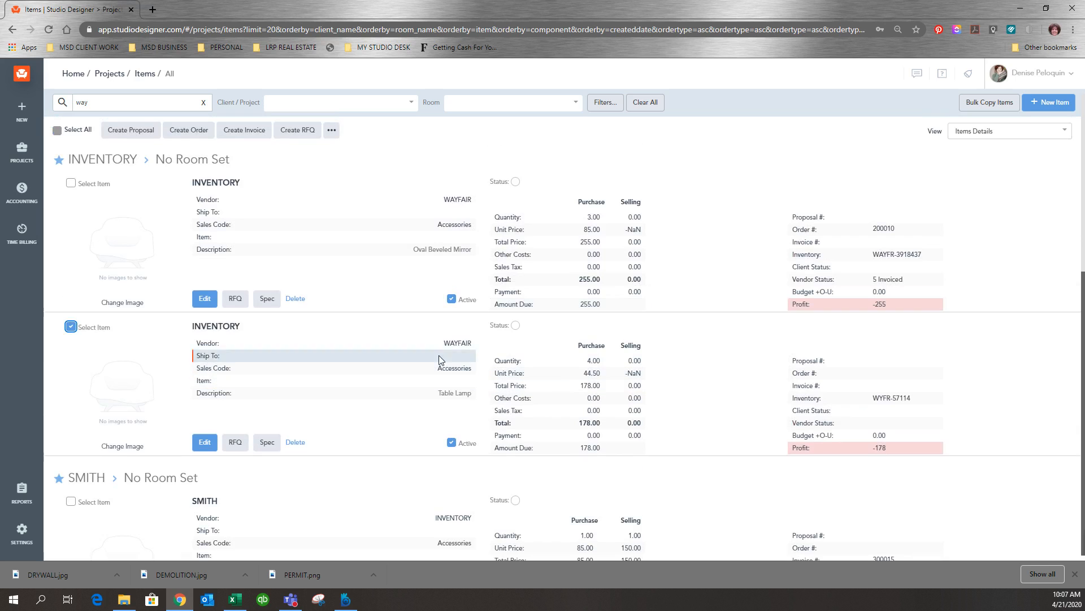
click(196, 130)
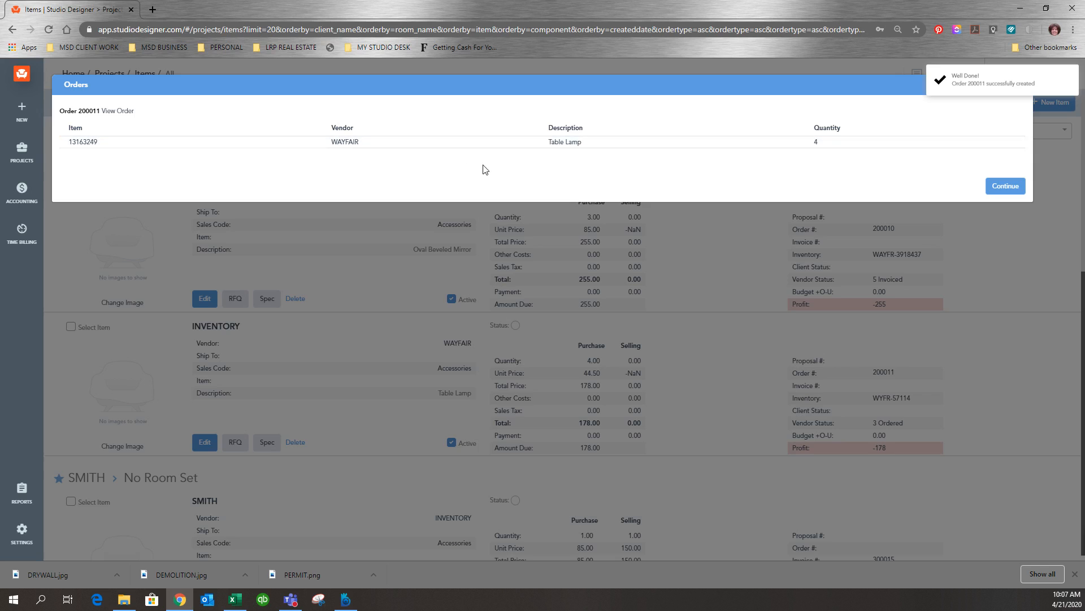
click(1006, 186)
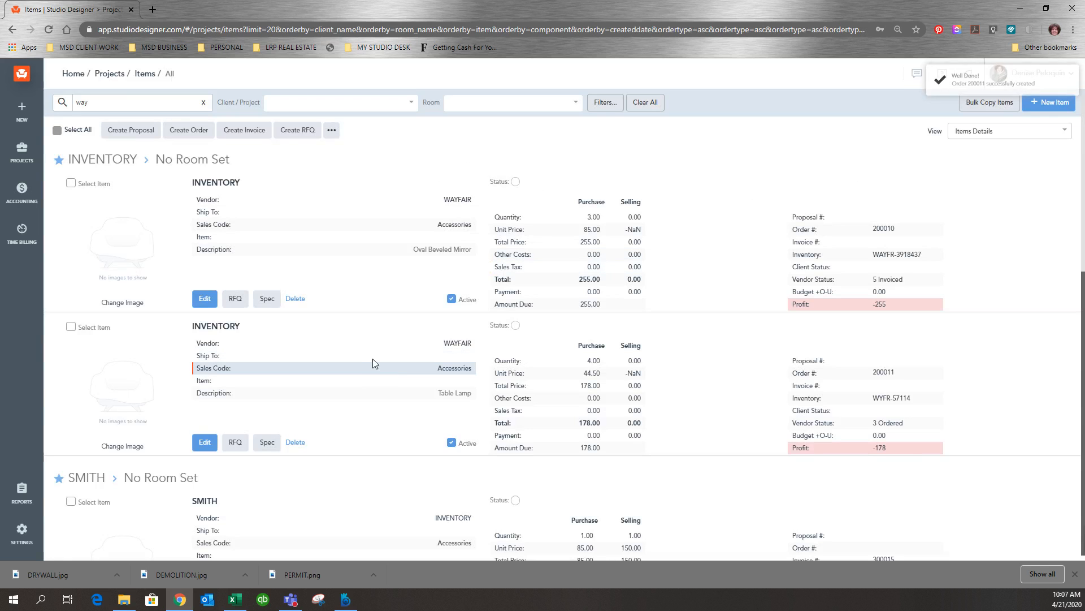
scroll(389, 246, down, 1)
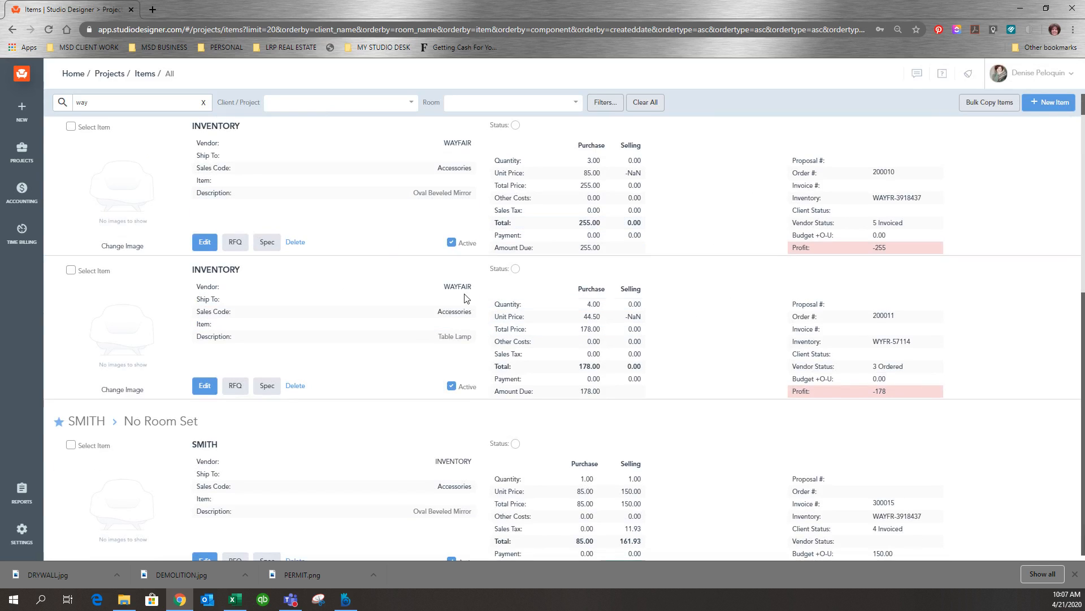
scroll(384, 284, up, 1)
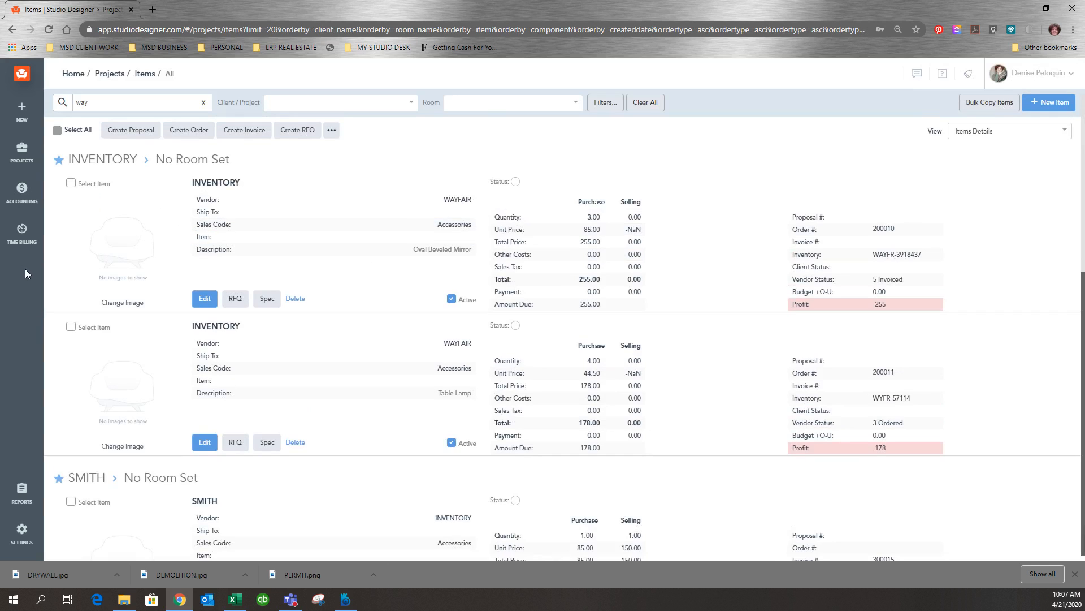
Open the receiving details of the table lamp WYFR-57114 in the product inventory.
click(21, 148)
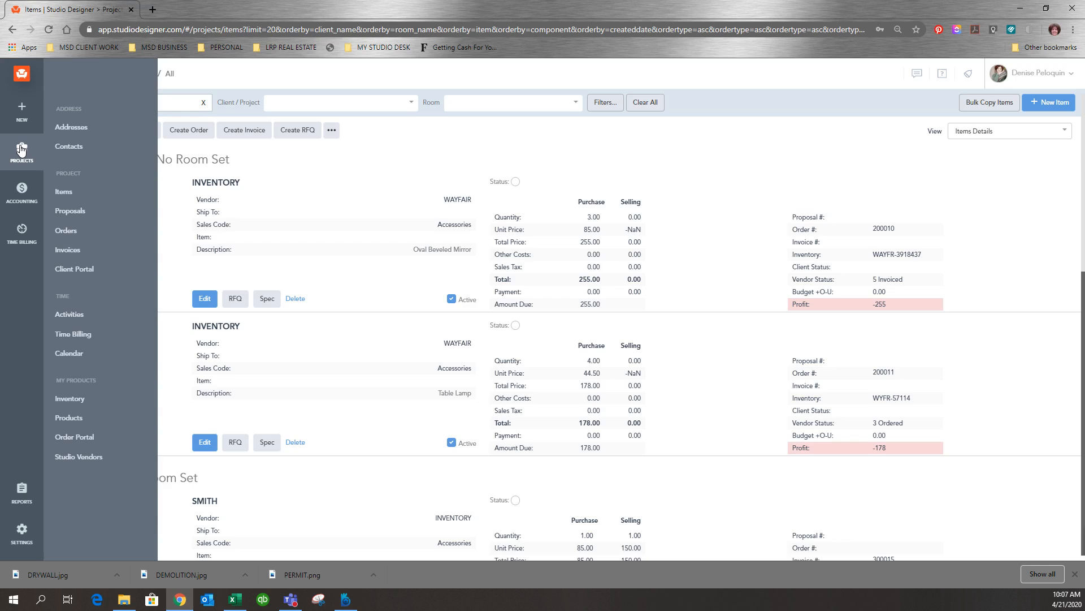
click(76, 399)
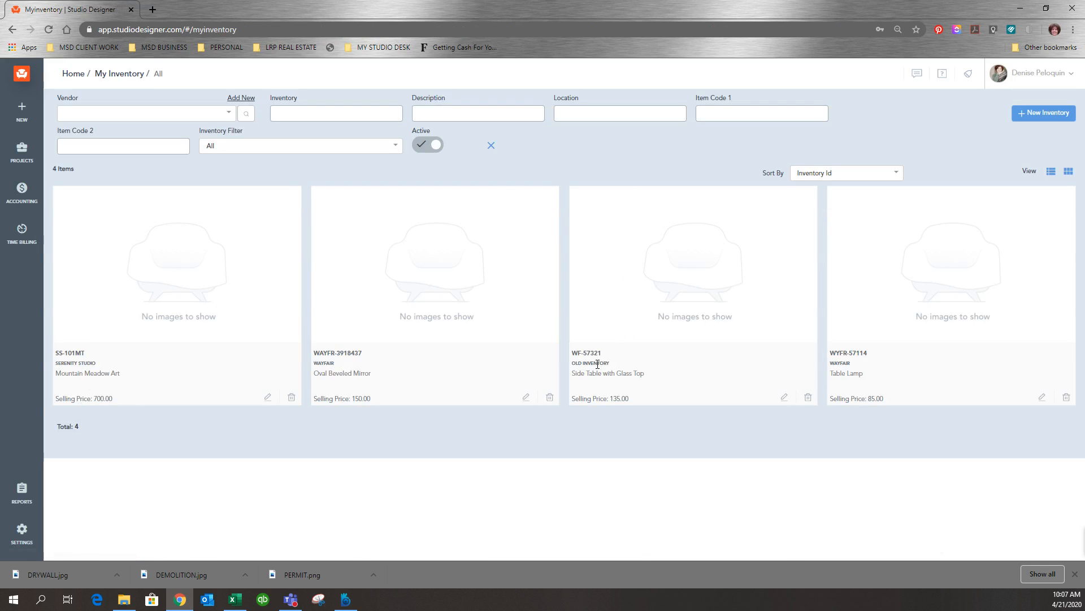
click(940, 311)
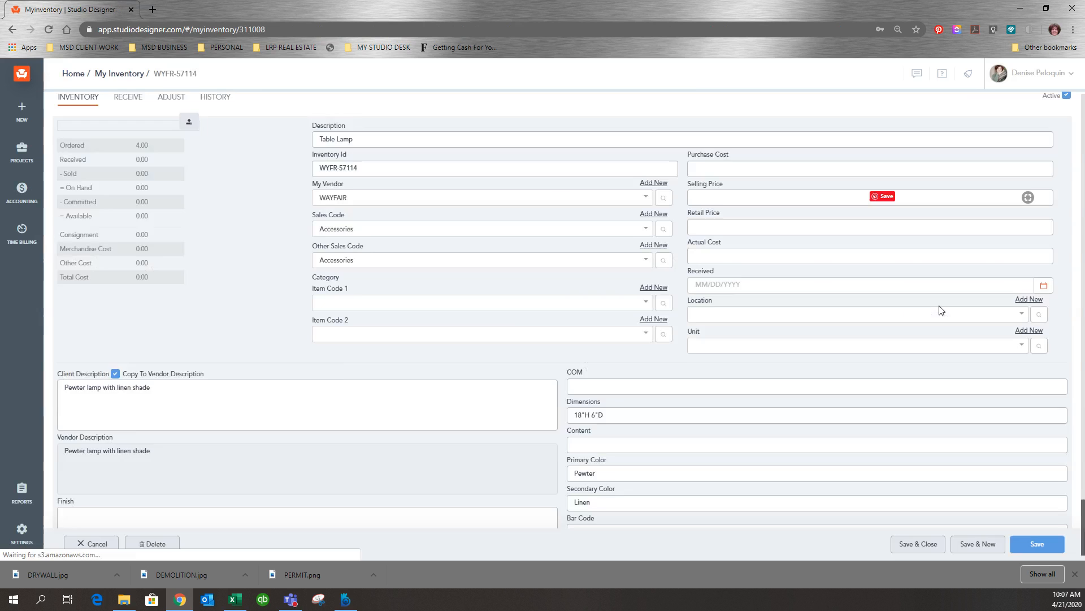
click(122, 100)
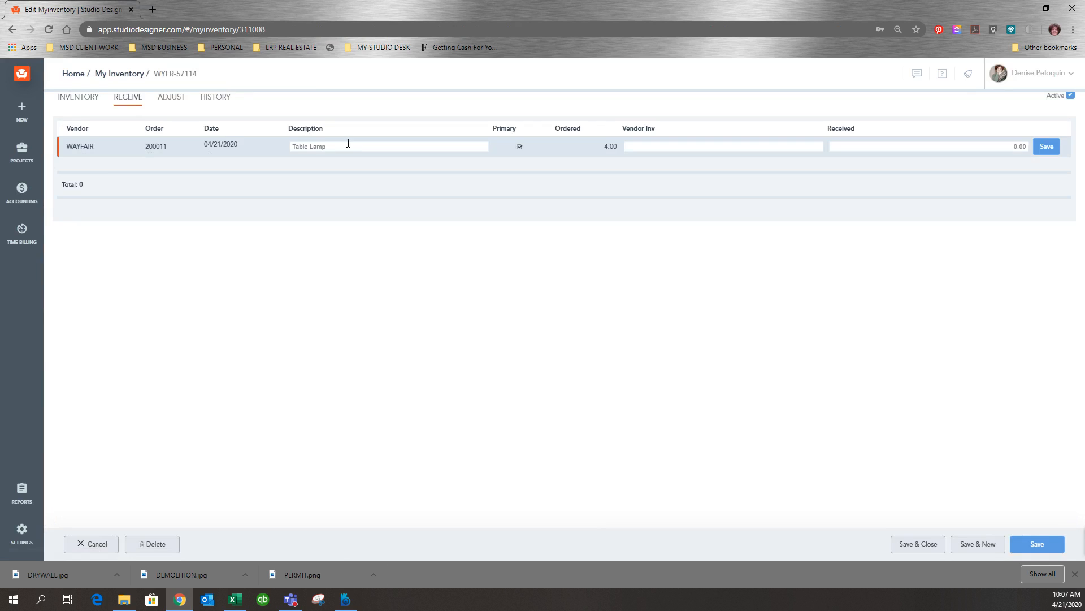
Receive 4 table lamps on the Wayfair order, fill in the vendor invoice number and save the receipt line.
click(845, 146)
text(4)
click(1049, 149)
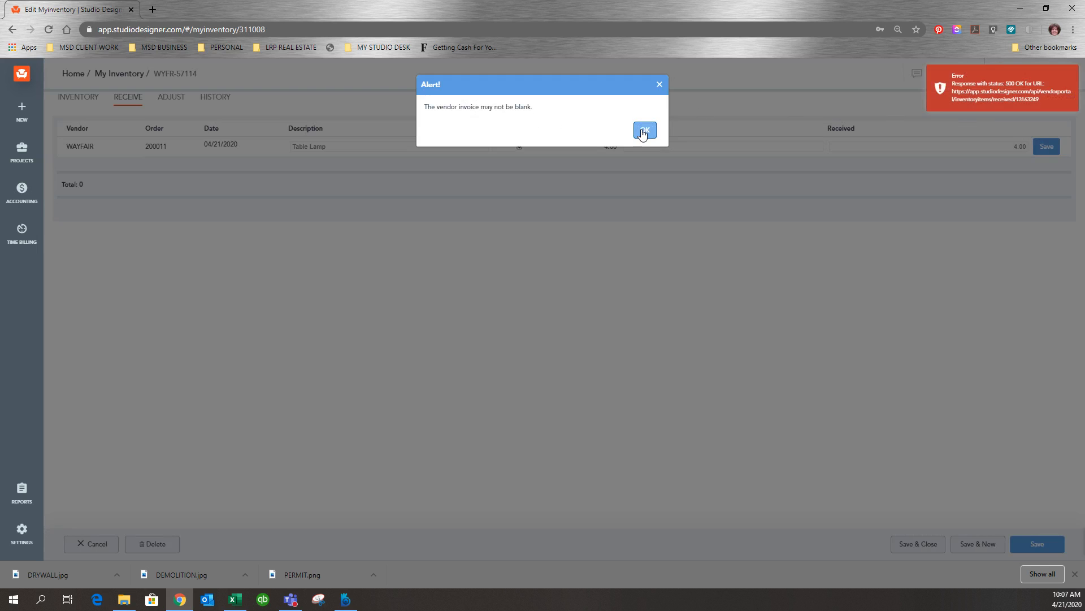
click(644, 131)
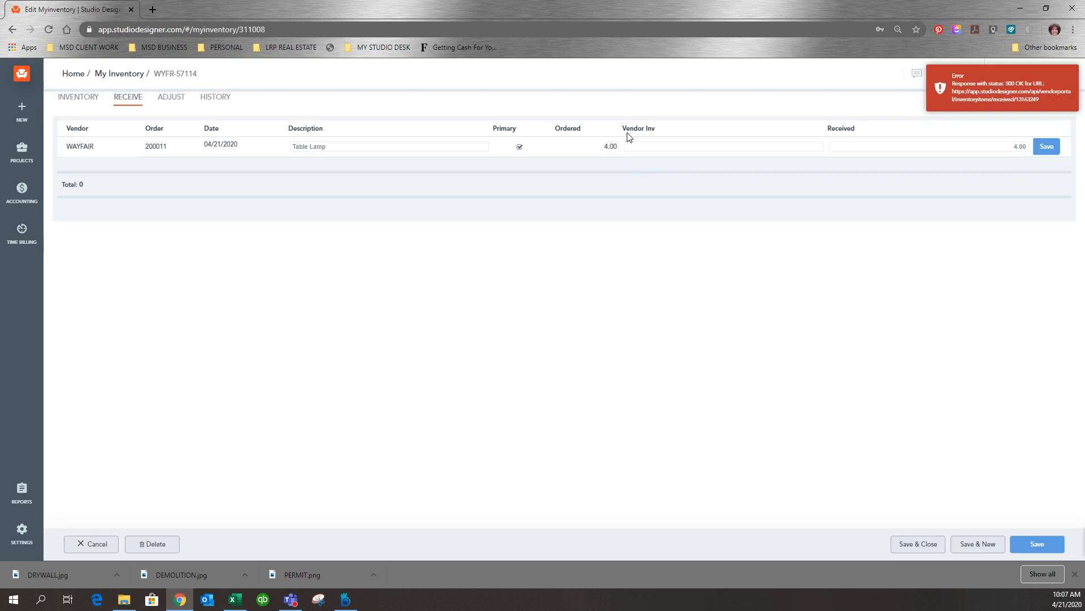
click(647, 147)
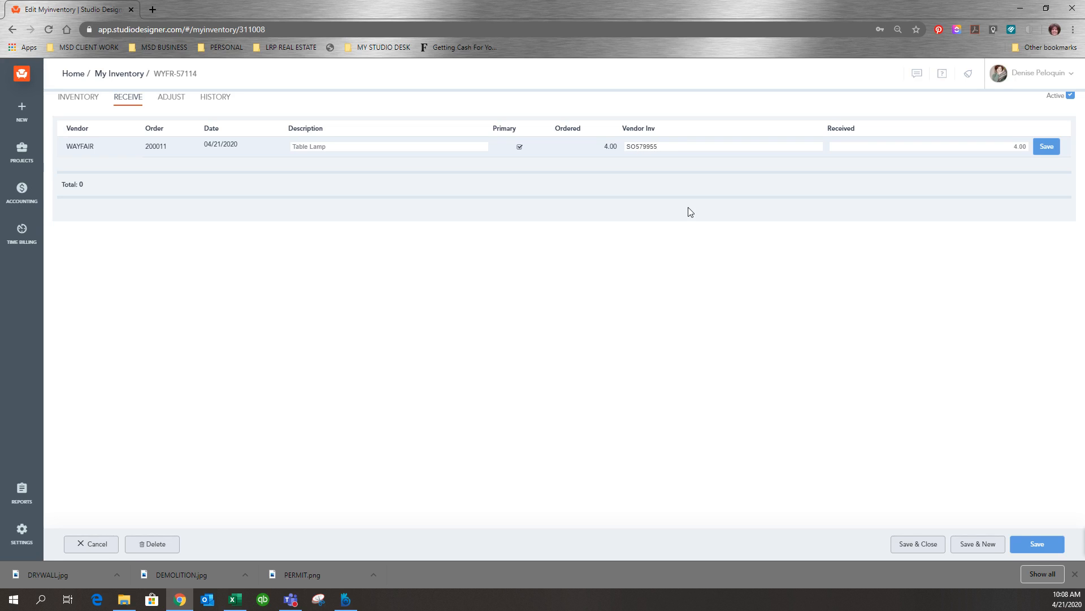
click(1049, 148)
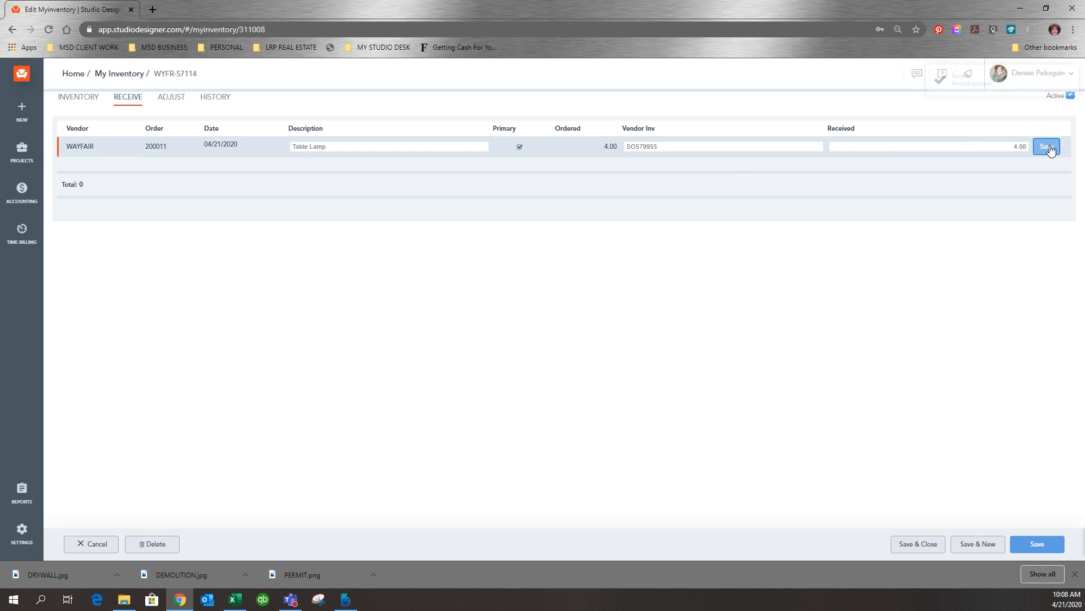
Save and close the table lamp's inventory record and show the product inventory as a list.
click(922, 547)
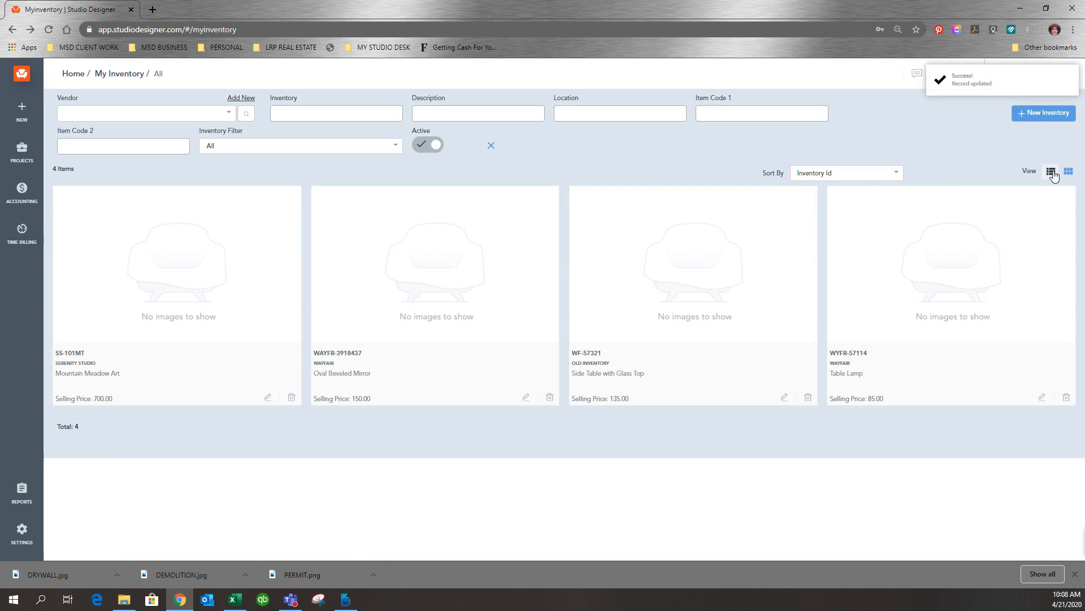
click(1051, 173)
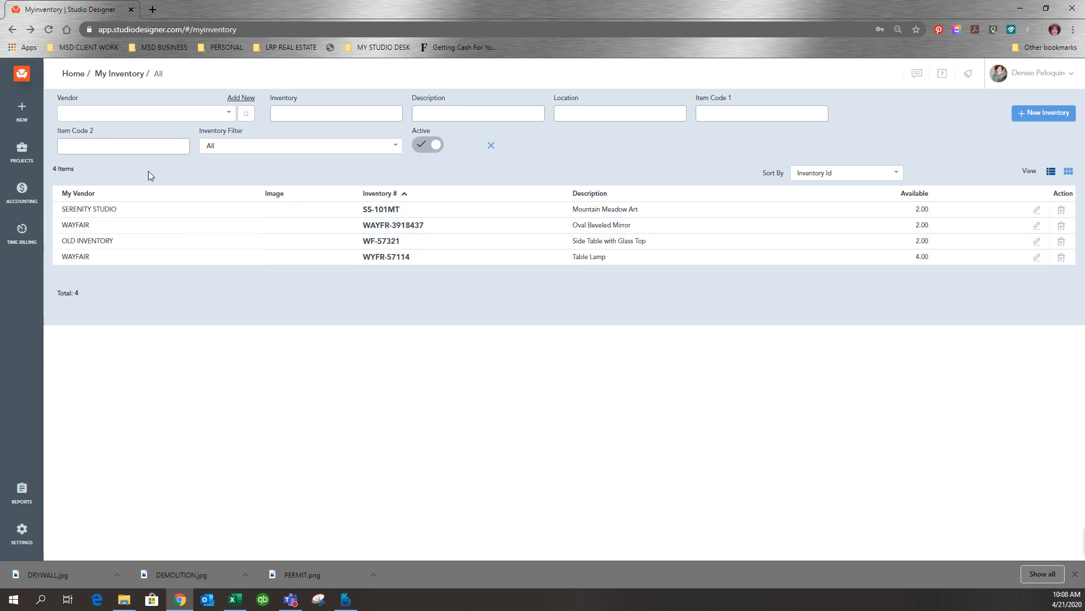
Open the project items and filter the list to the client's project.
mouse_move(27, 152)
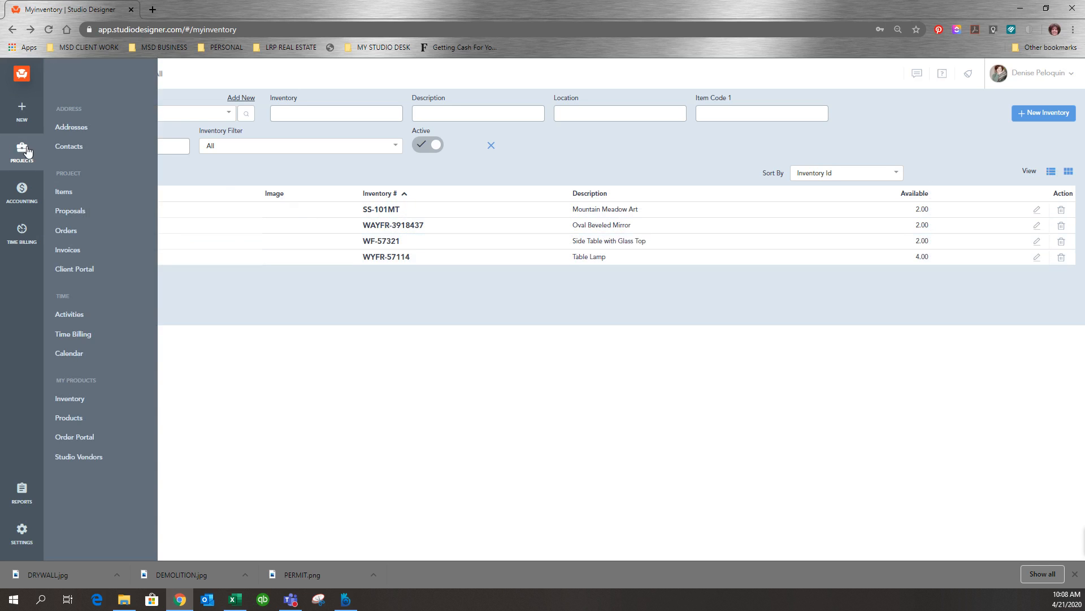
click(91, 194)
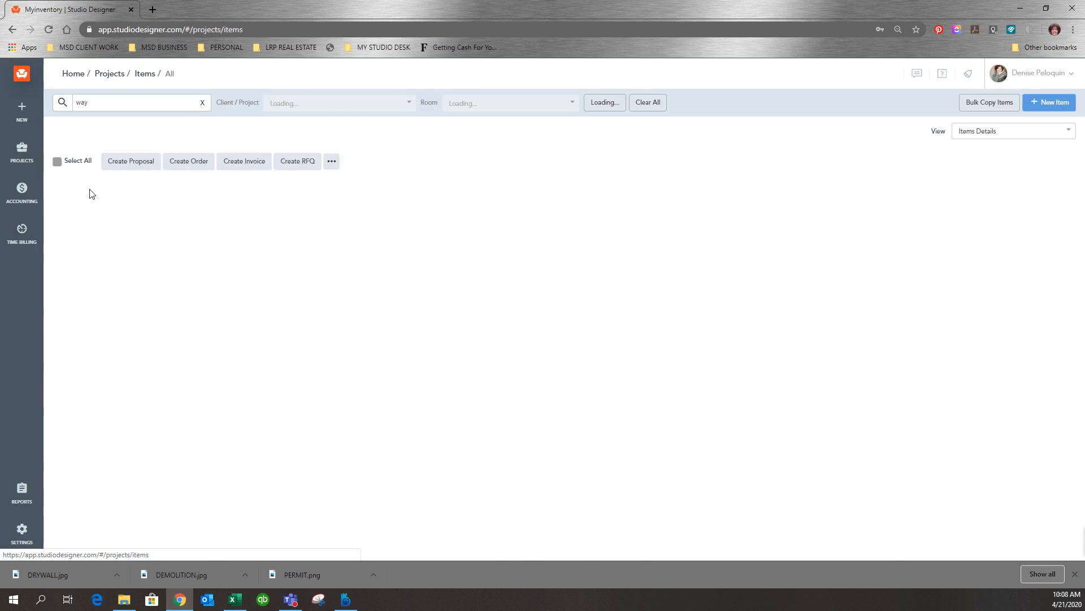
click(287, 107)
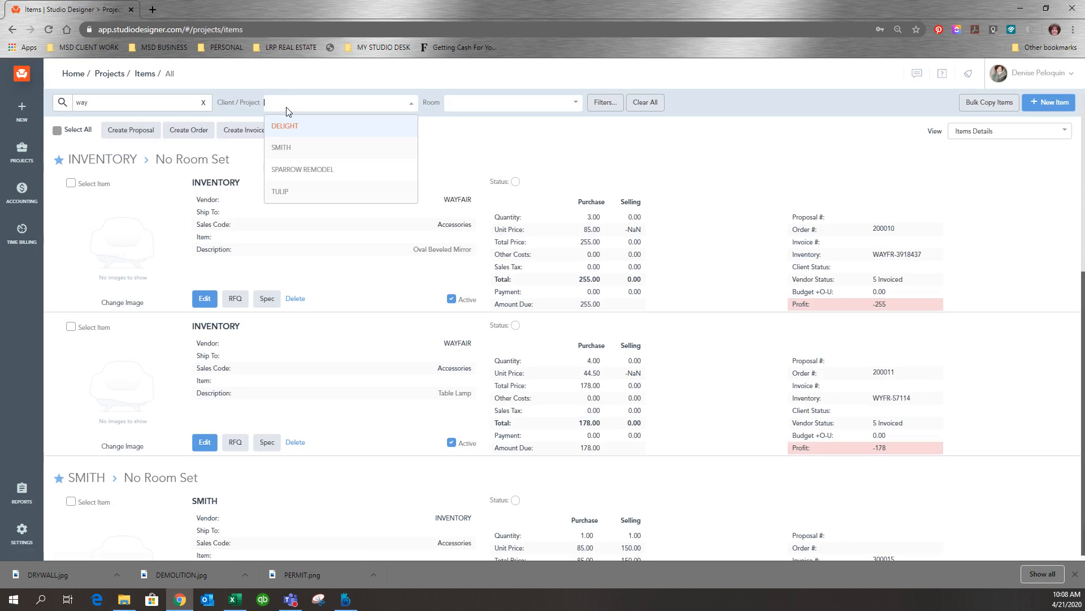
text(sm)
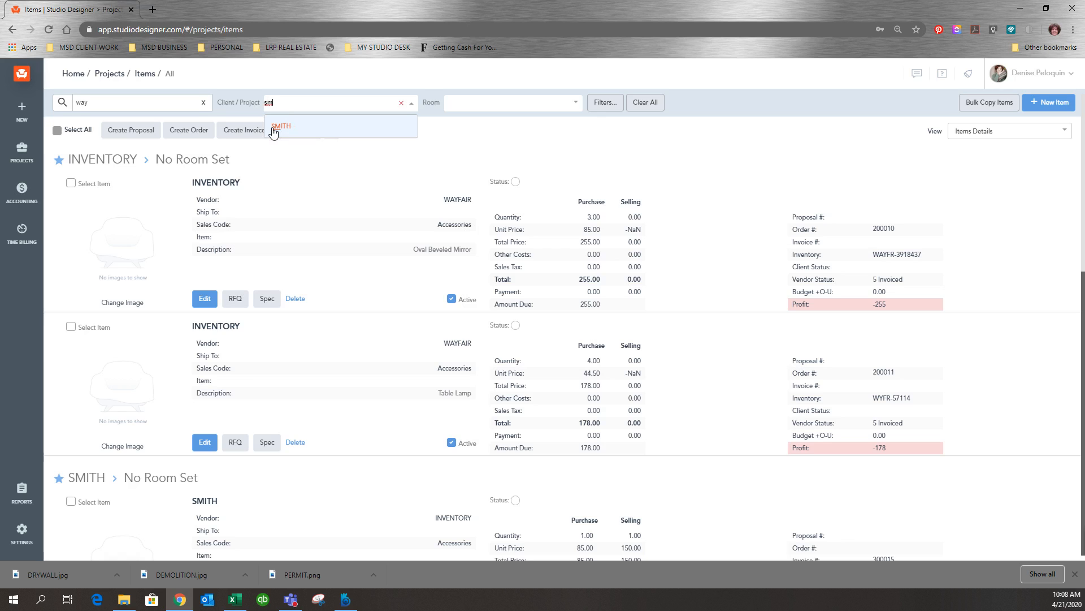
click(275, 128)
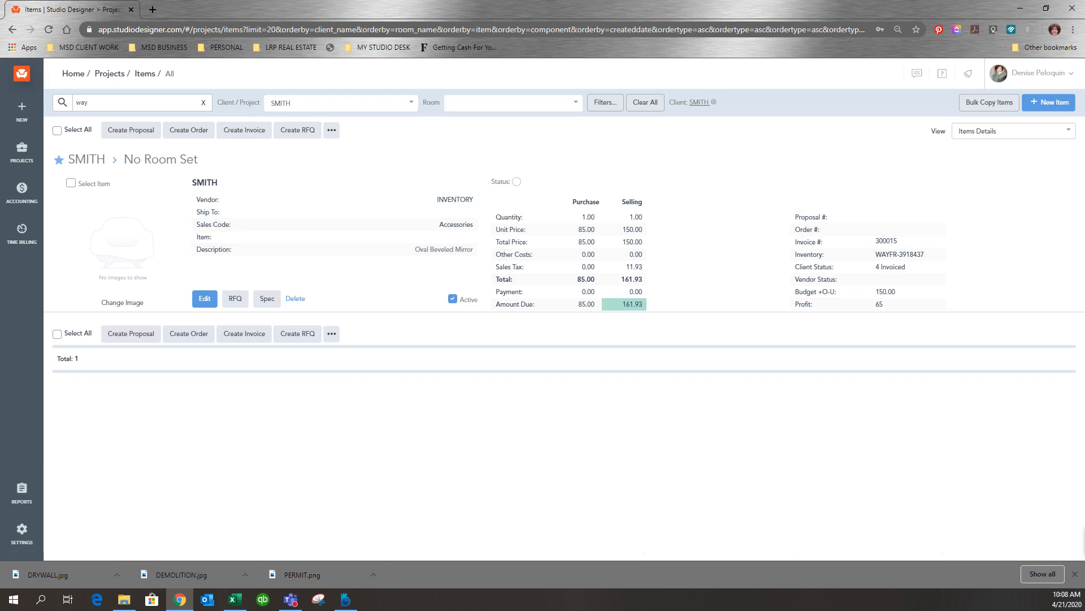
Start a new item for the client's project that sells from inventory, using inventory item WYFR-57114.
click(1038, 106)
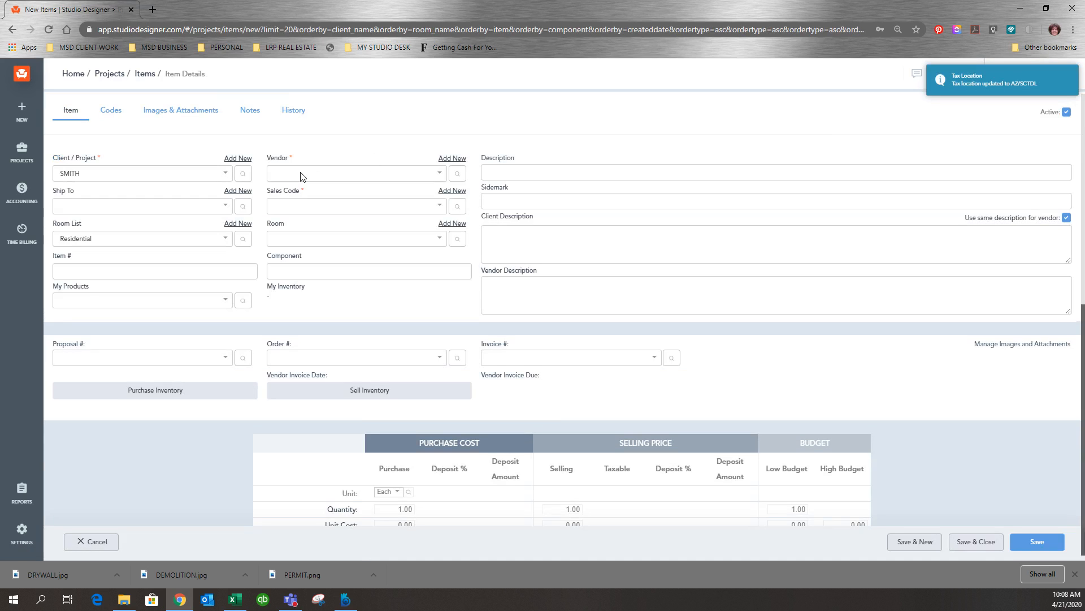
click(363, 396)
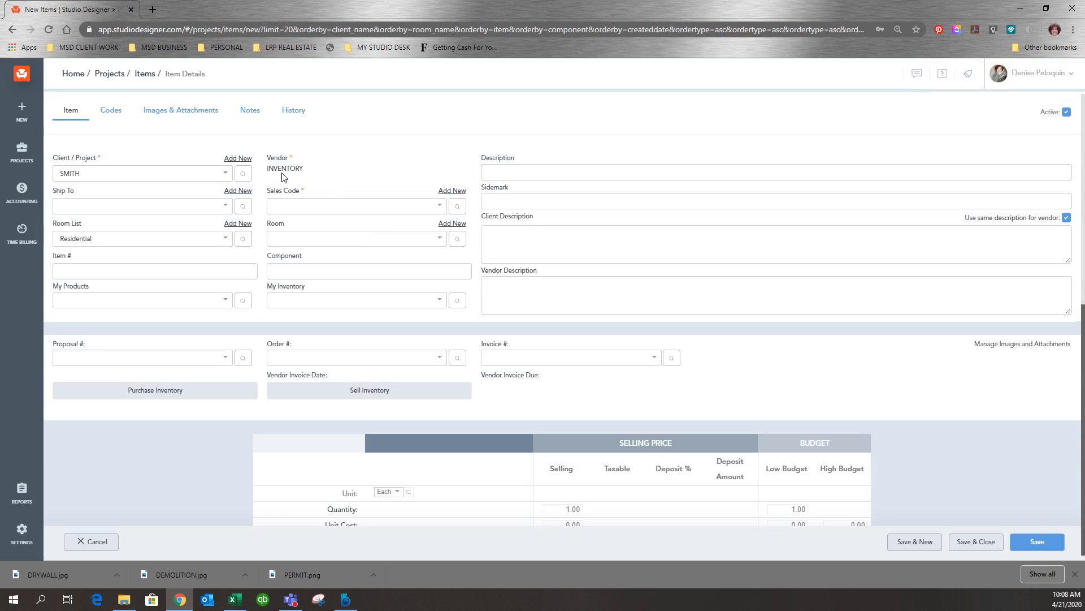
click(287, 300)
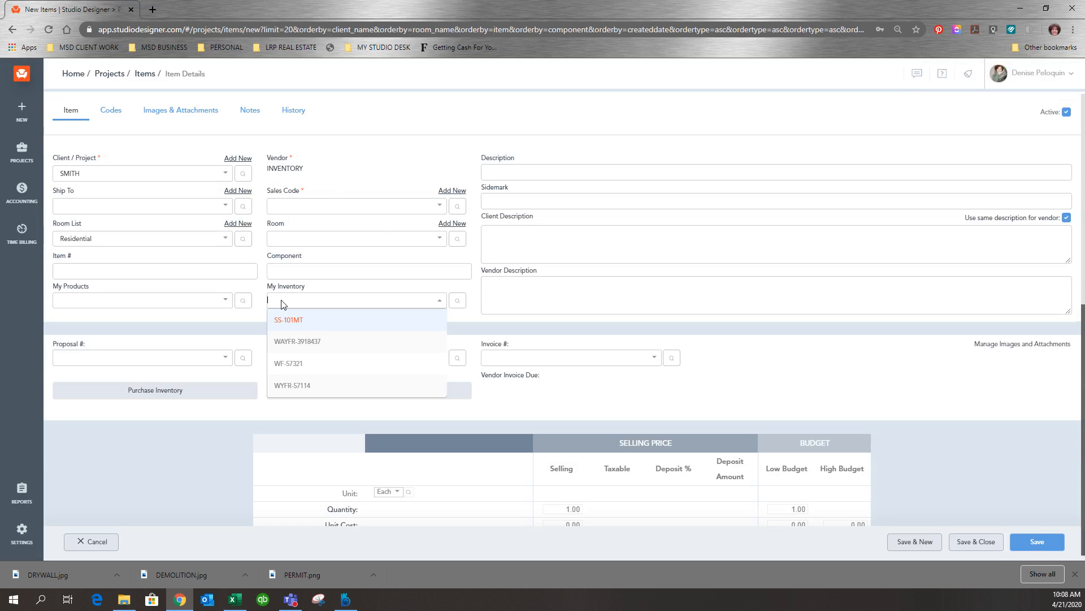
click(319, 386)
Set the selling quantity of the table lamp to 2.
scroll(499, 212, down, 3)
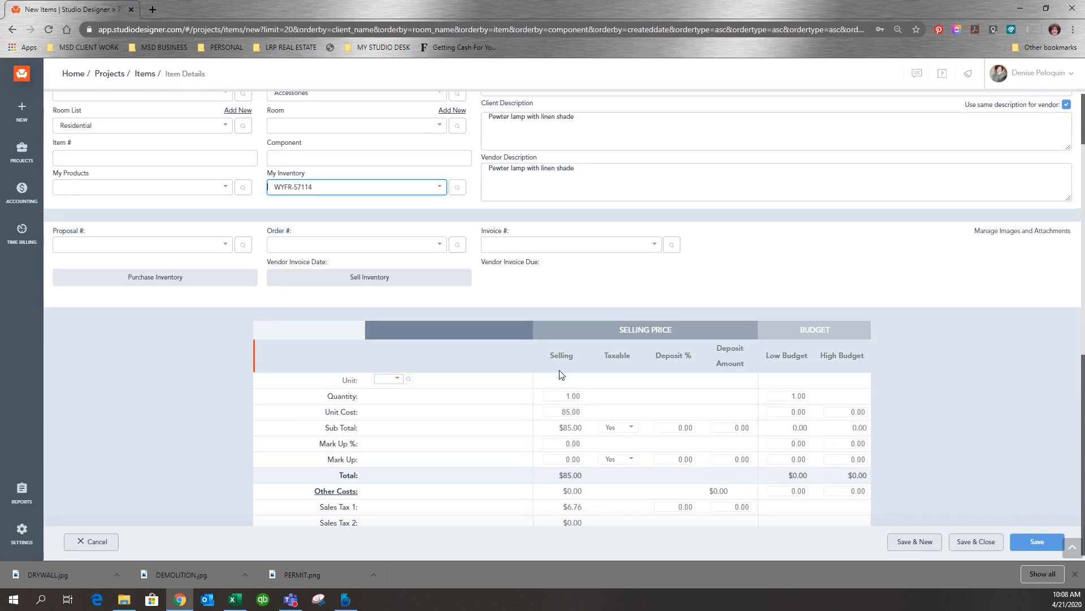
click(562, 340)
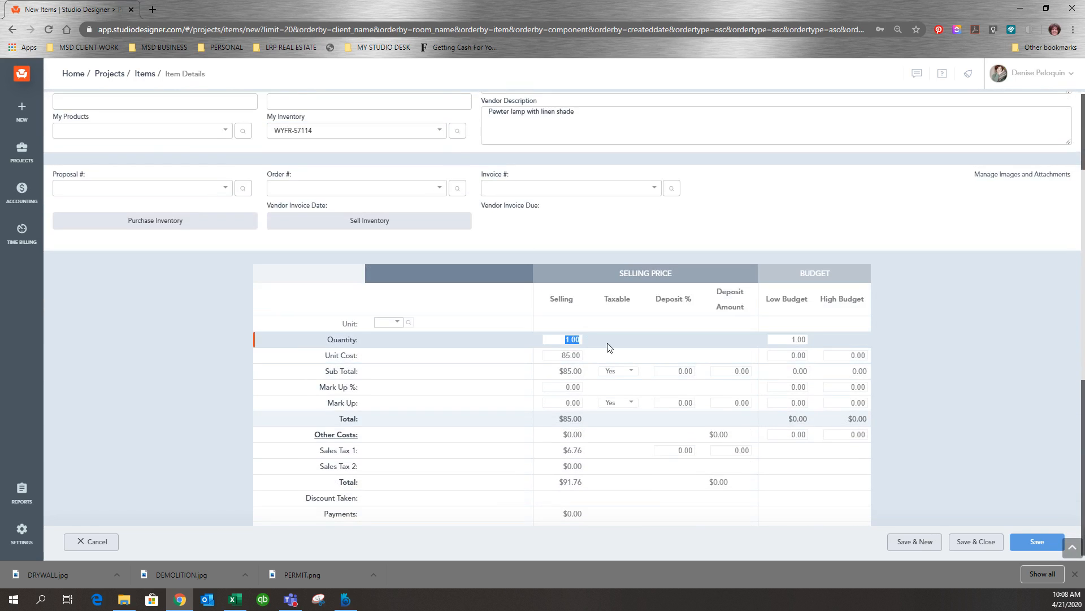
text(2)
key(Tab)
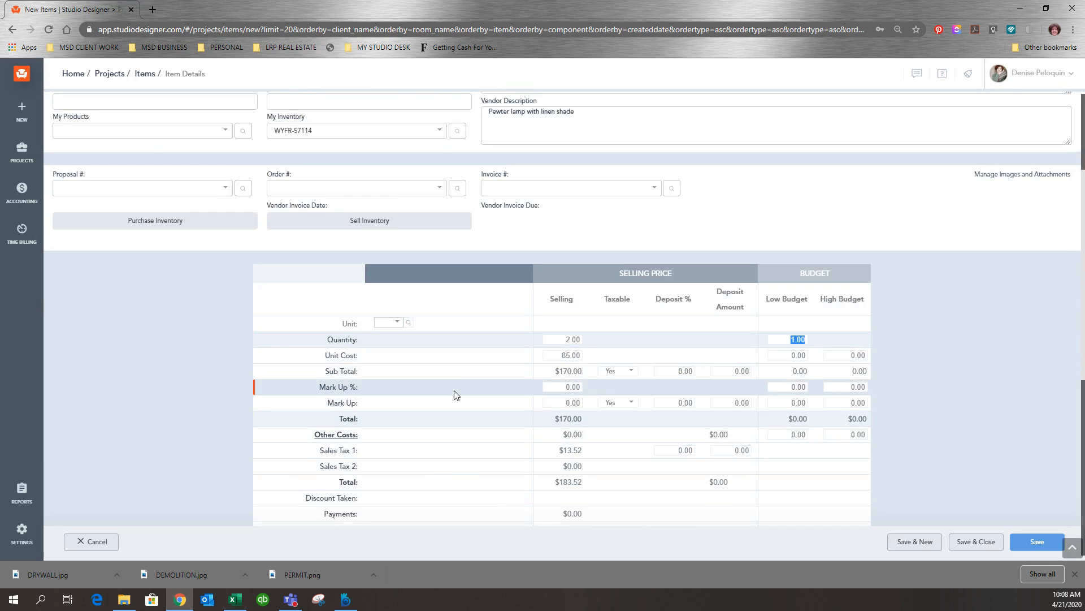
Assign the table lamp item to the room Bedroom-1, then save and close it.
scroll(456, 390, up, 2)
click(323, 183)
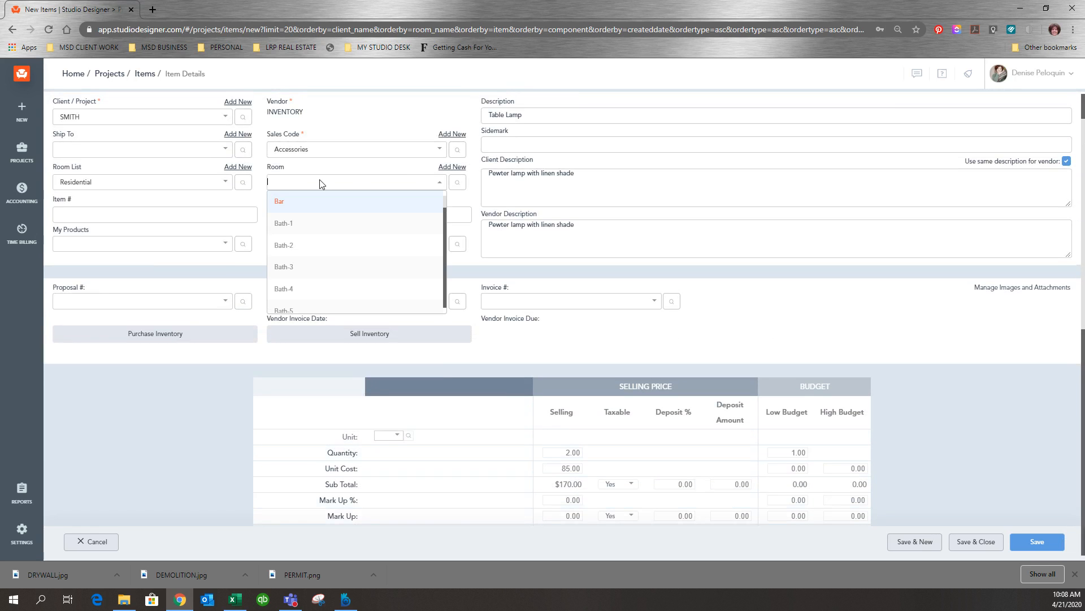
text(bed)
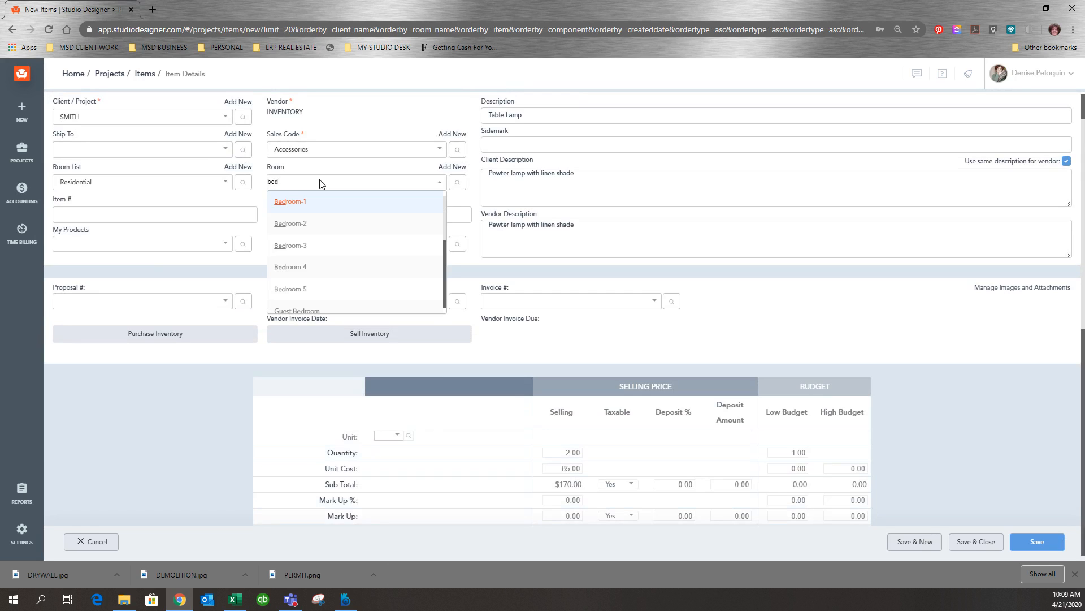
click(297, 211)
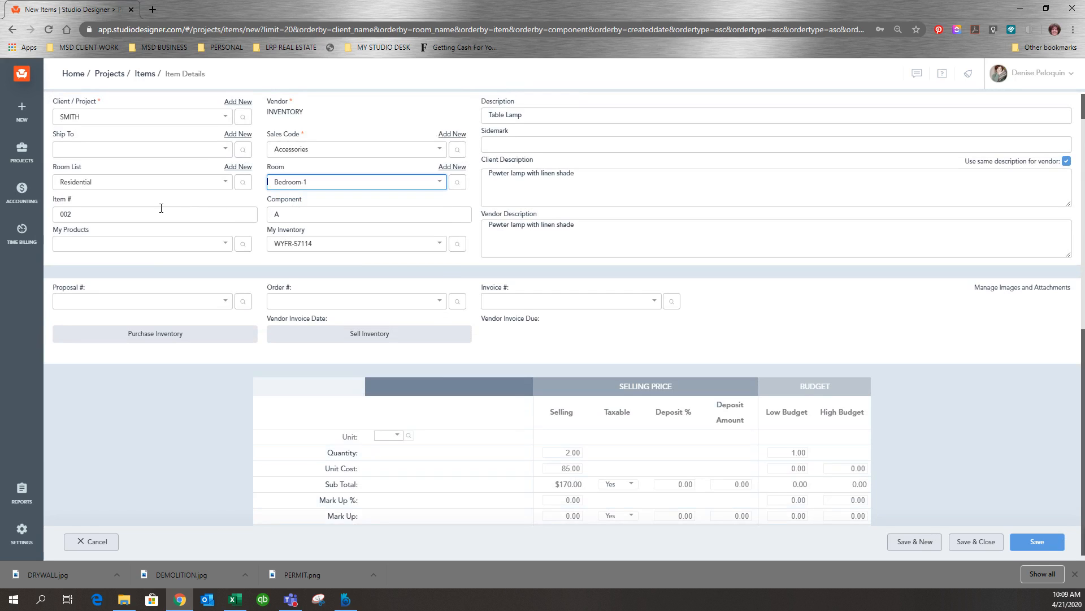
scroll(204, 245, up, 1)
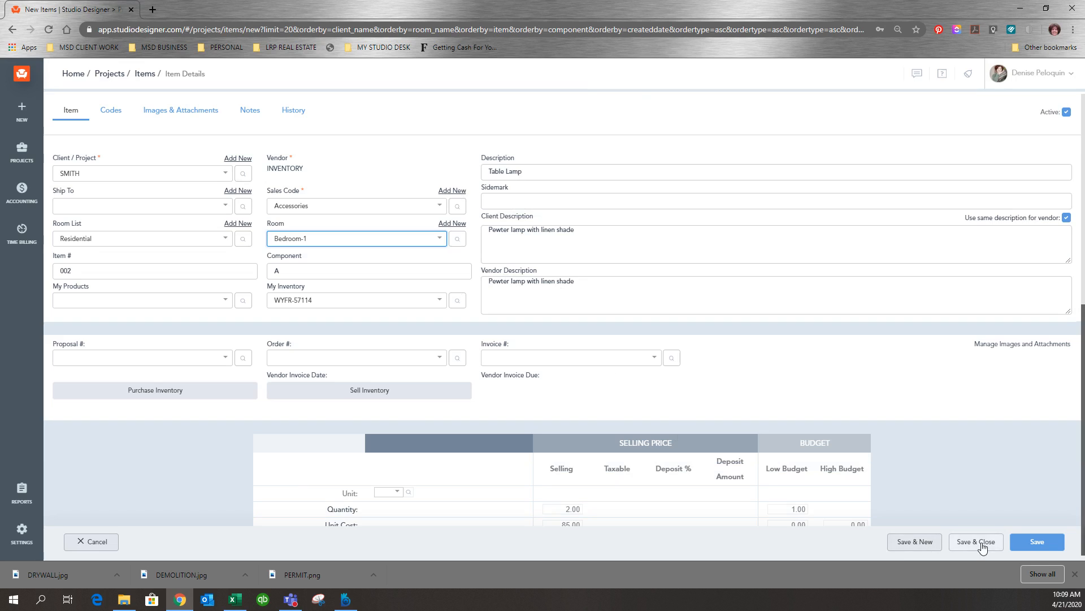
click(956, 540)
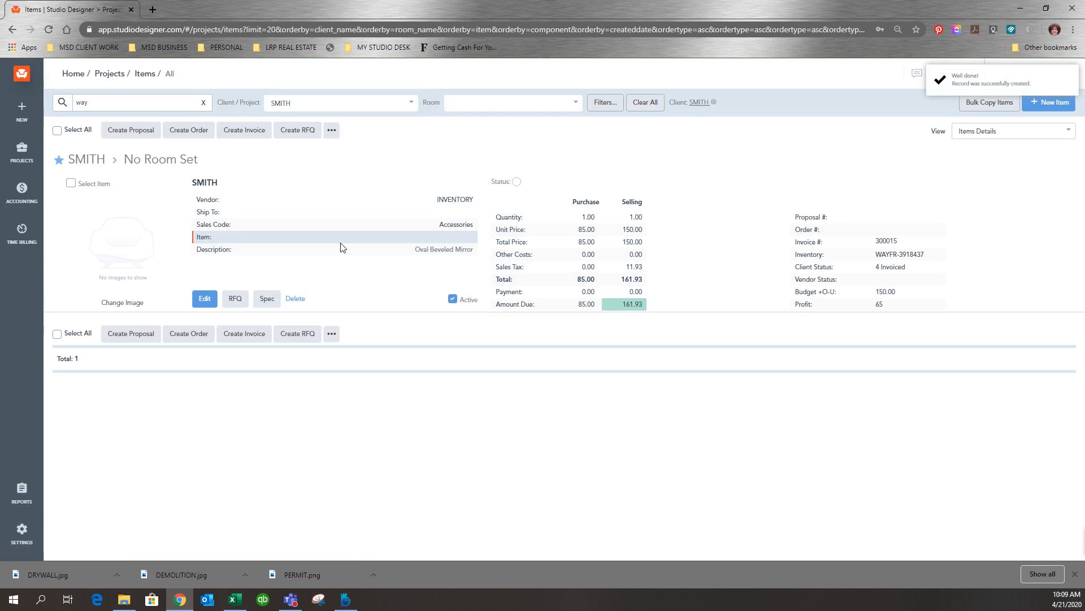
Clear the item search text and narrow the client's project items to the room Bedroom-1.
click(205, 104)
scroll(385, 273, down, 2)
scroll(385, 273, down, 3)
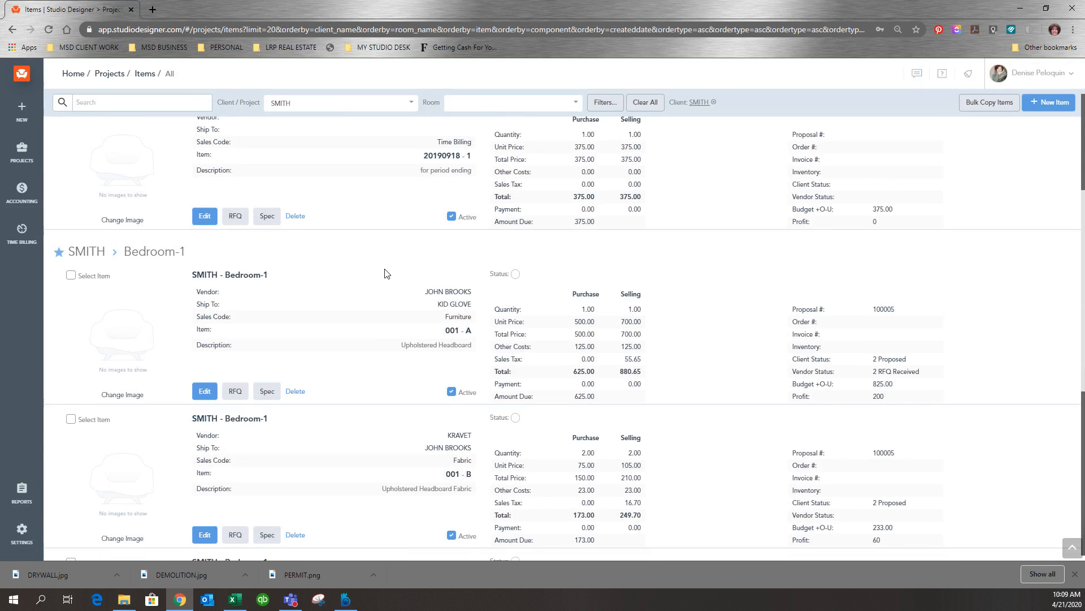
scroll(390, 326, down, 1)
scroll(458, 398, down, 3)
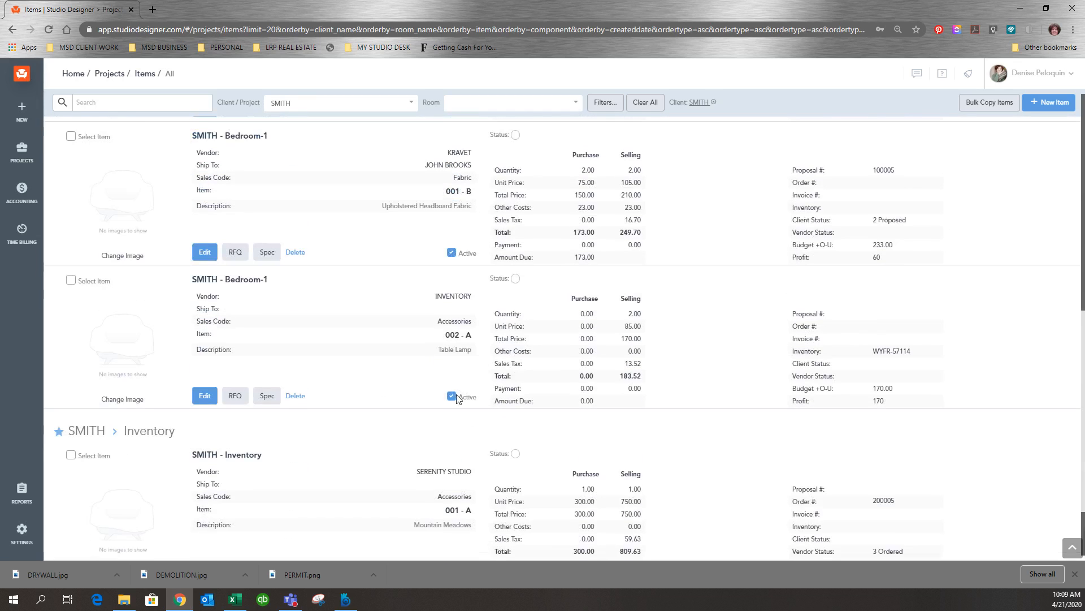
scroll(388, 342, up, 2)
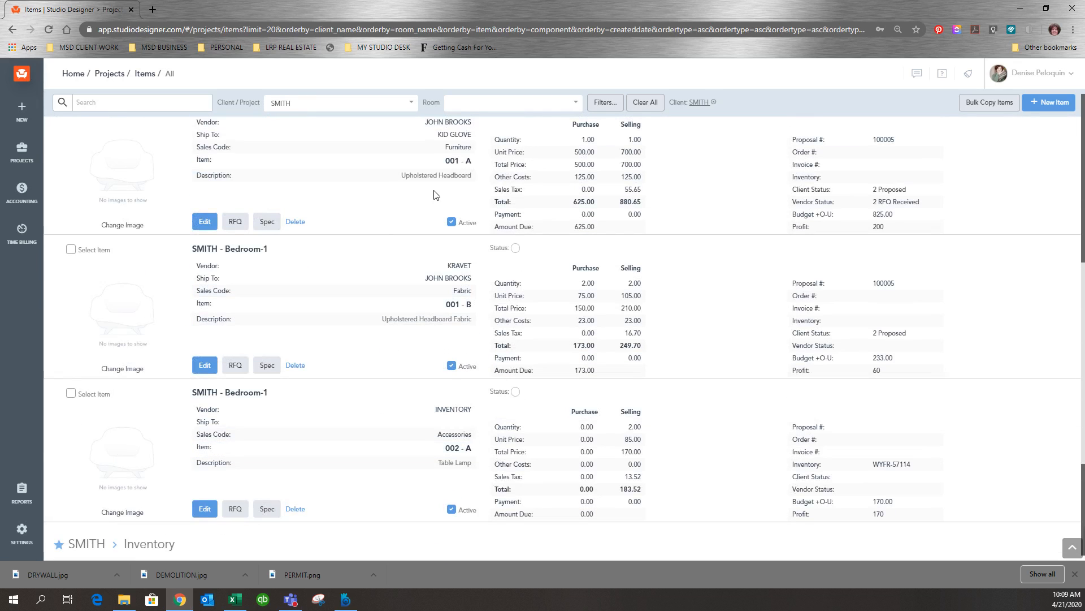
click(459, 107)
text(bed)
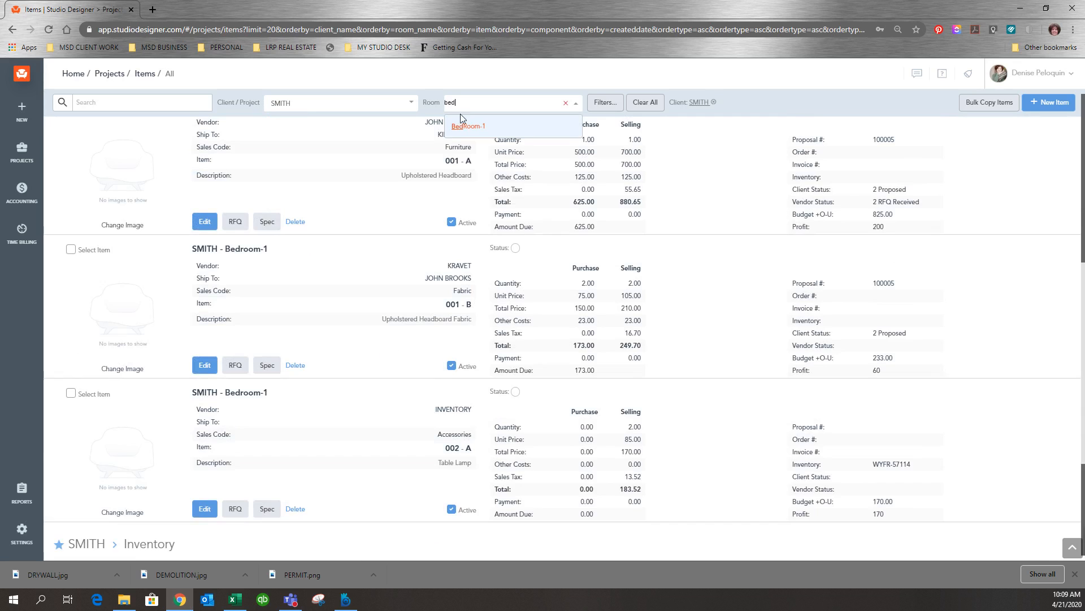
click(462, 125)
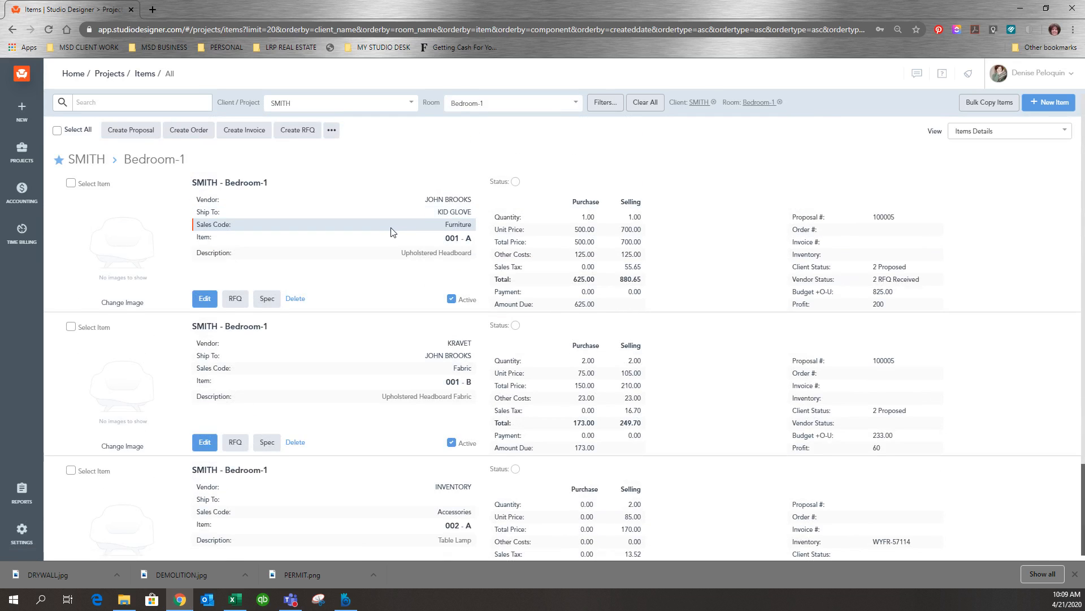
Create a client invoice for the Bedroom-1 table lamp item, review it and return to the items list.
scroll(390, 231, down, 2)
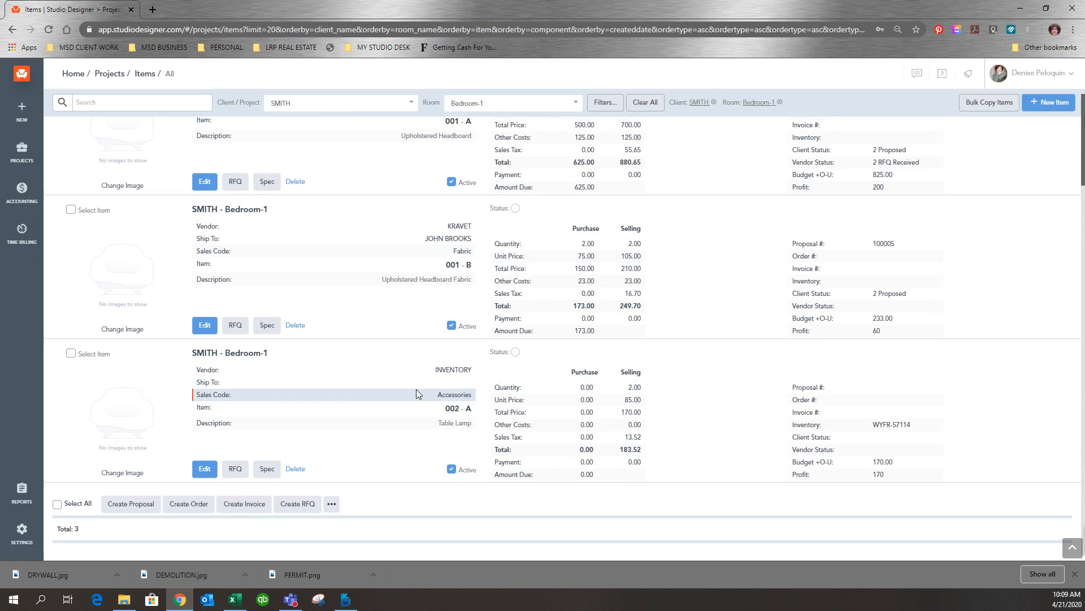
click(71, 353)
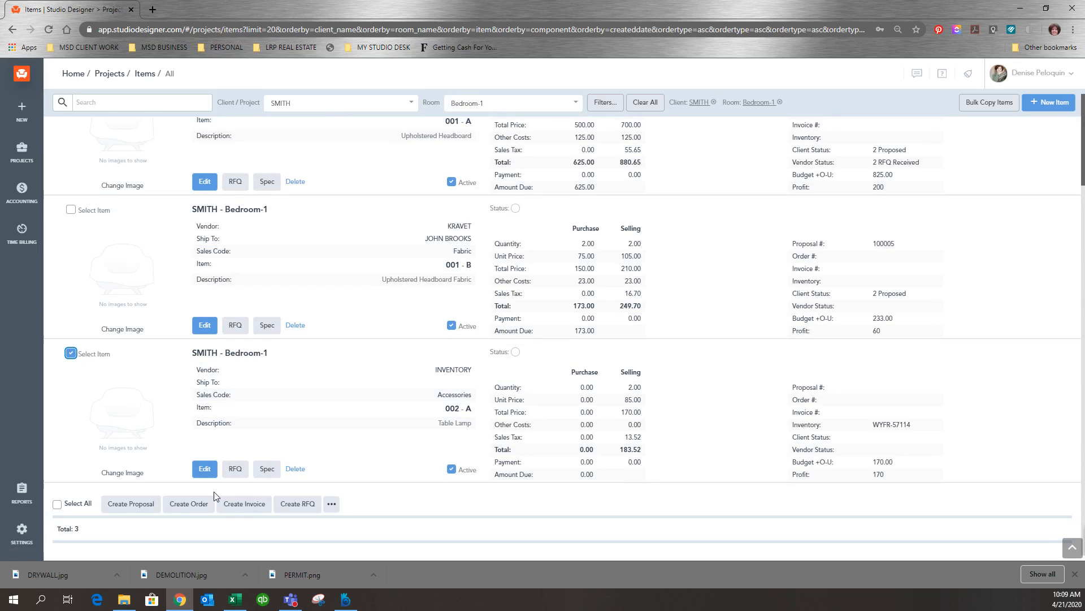
click(255, 505)
scroll(817, 405, down, 1)
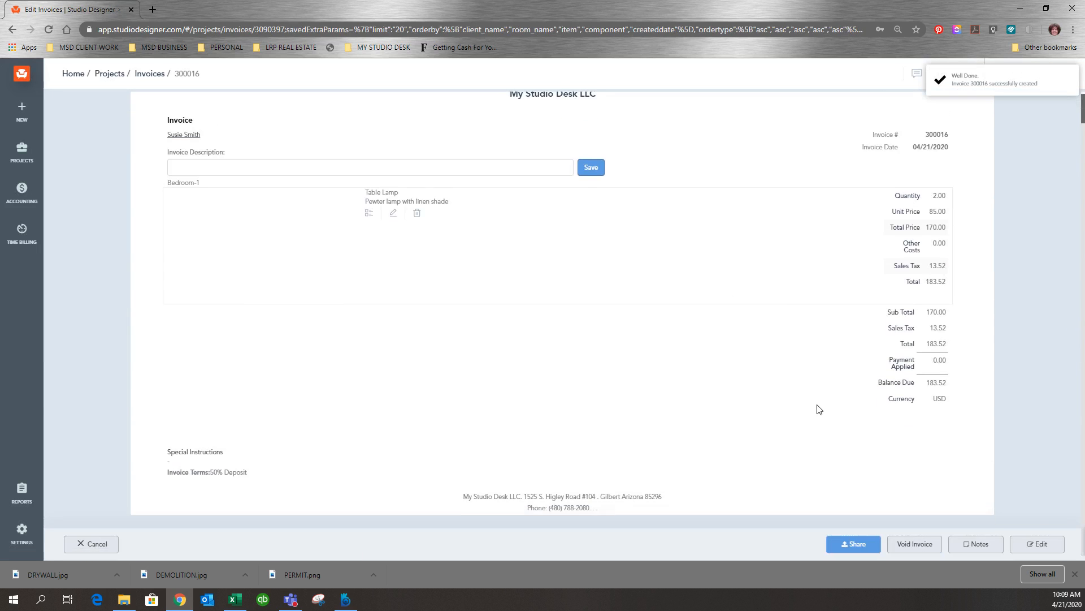
scroll(735, 441, up, 1)
click(73, 544)
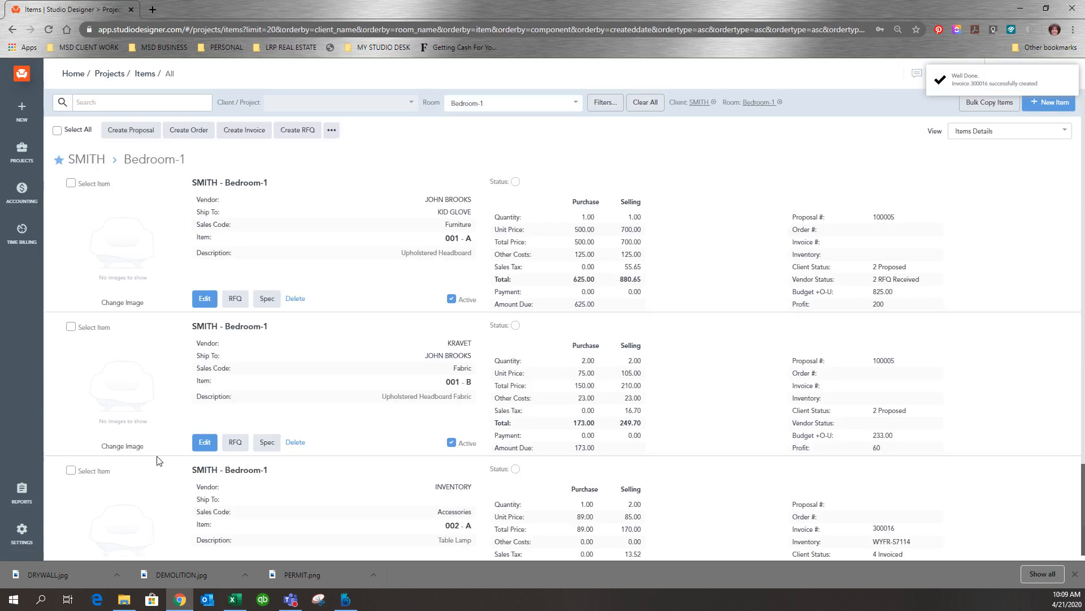
Show the product inventory as a list and open the record of the table lamp WYFR-57114.
click(33, 154)
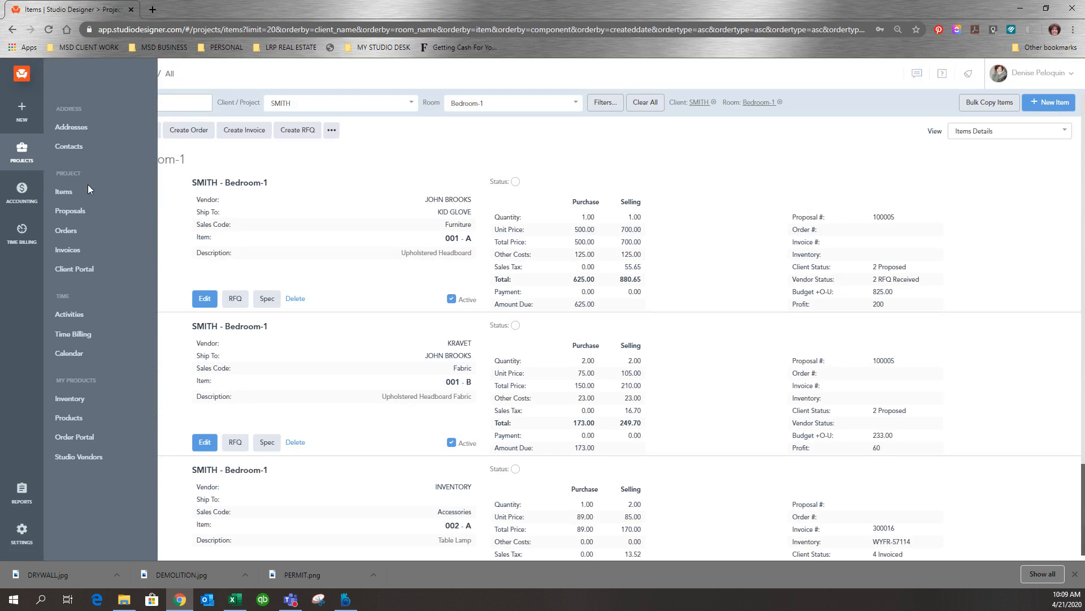
click(64, 401)
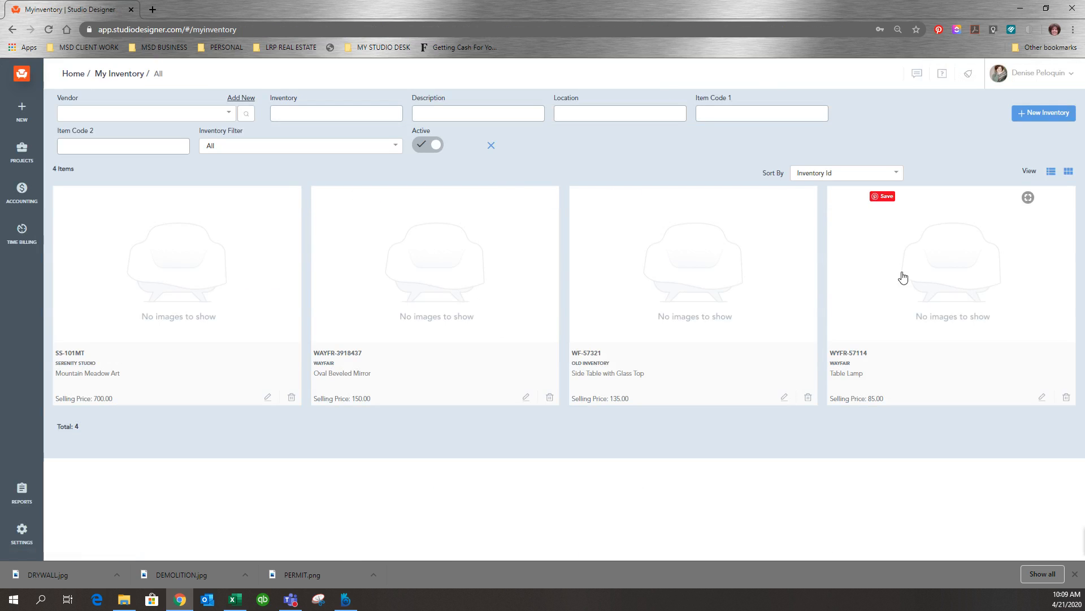
click(1050, 172)
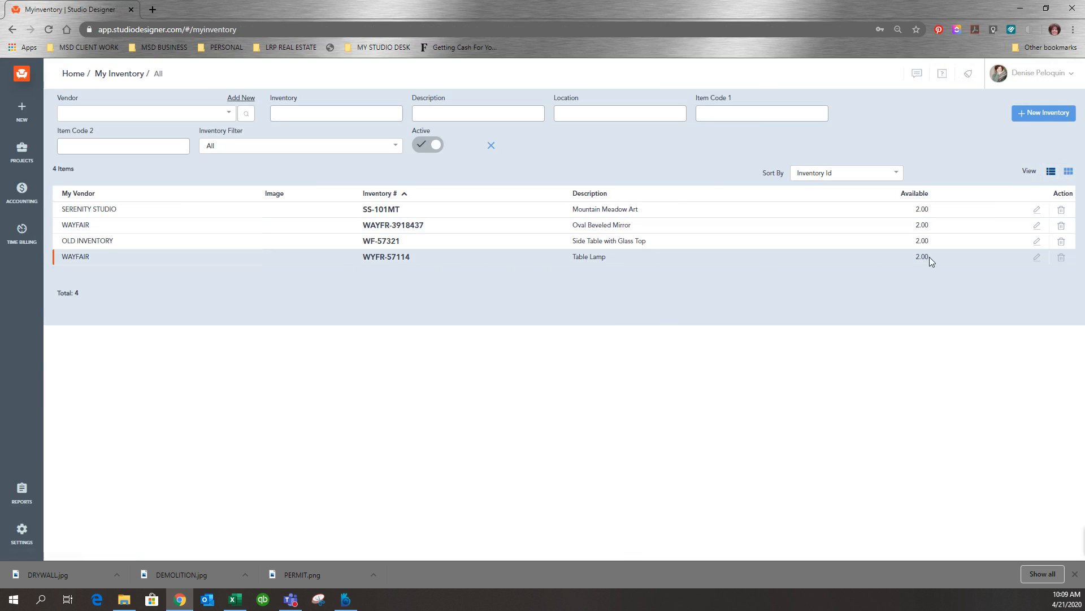
click(1038, 258)
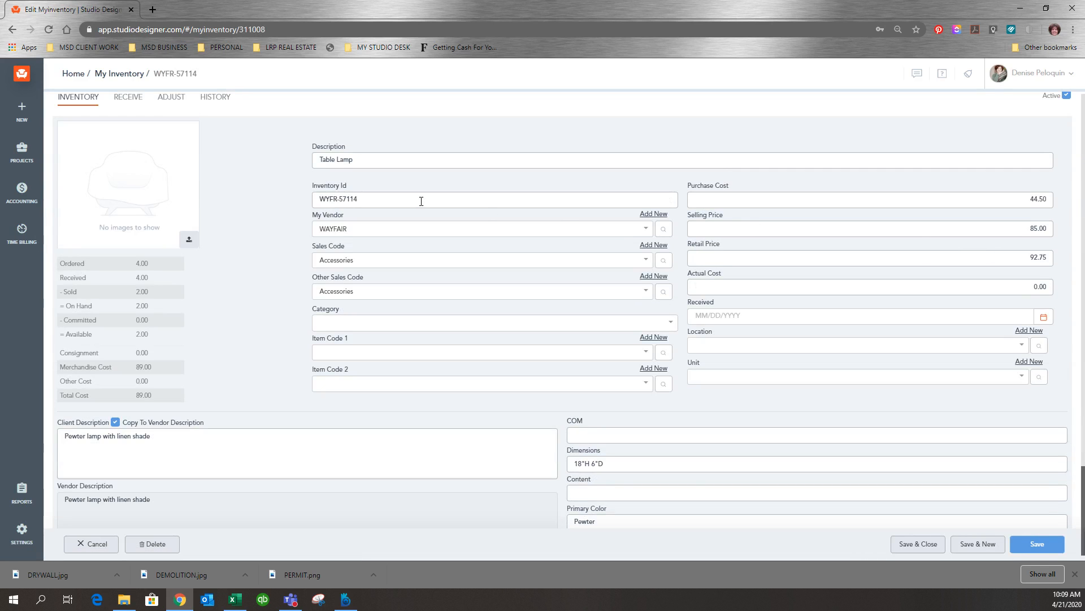